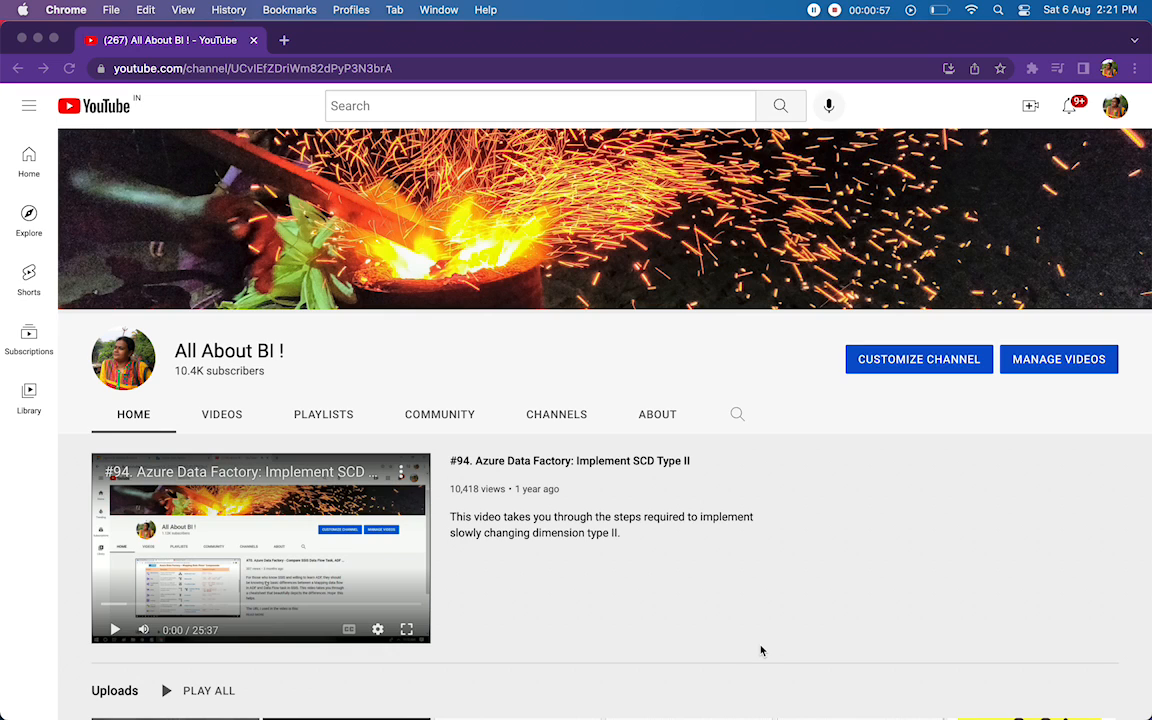
# Examine the partition options and the bound fields in the source settings of the Copy data1 activity
pyautogui.rightClick(833, 695)
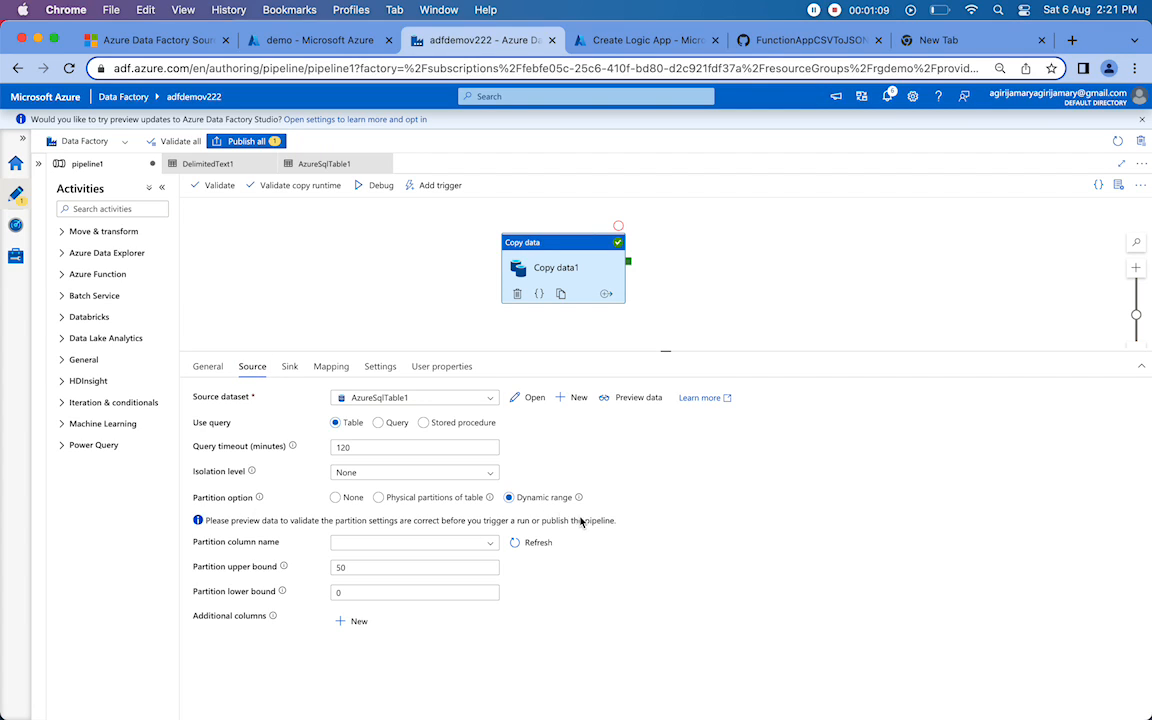
pyautogui.moveTo(545, 502)
pyautogui.click(336, 500)
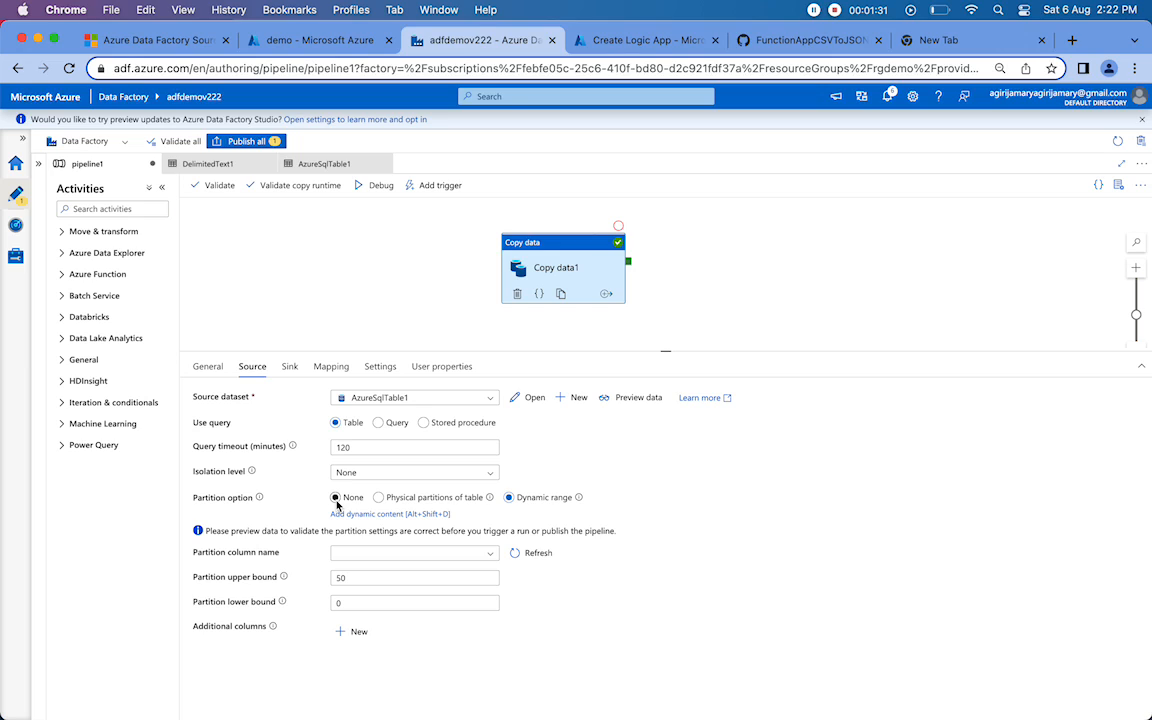
pyautogui.click(380, 499)
pyautogui.moveTo(580, 498)
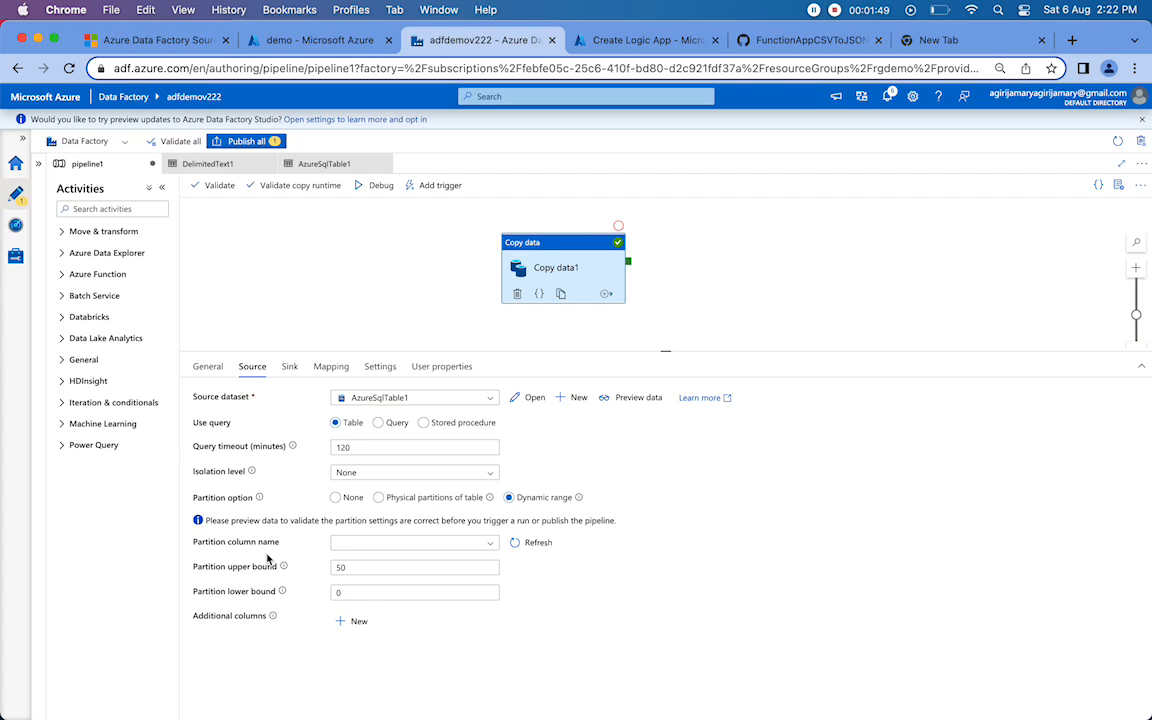
pyautogui.moveTo(197, 567); pyautogui.dragTo(268, 567)
pyautogui.moveTo(205, 591); pyautogui.dragTo(276, 591)
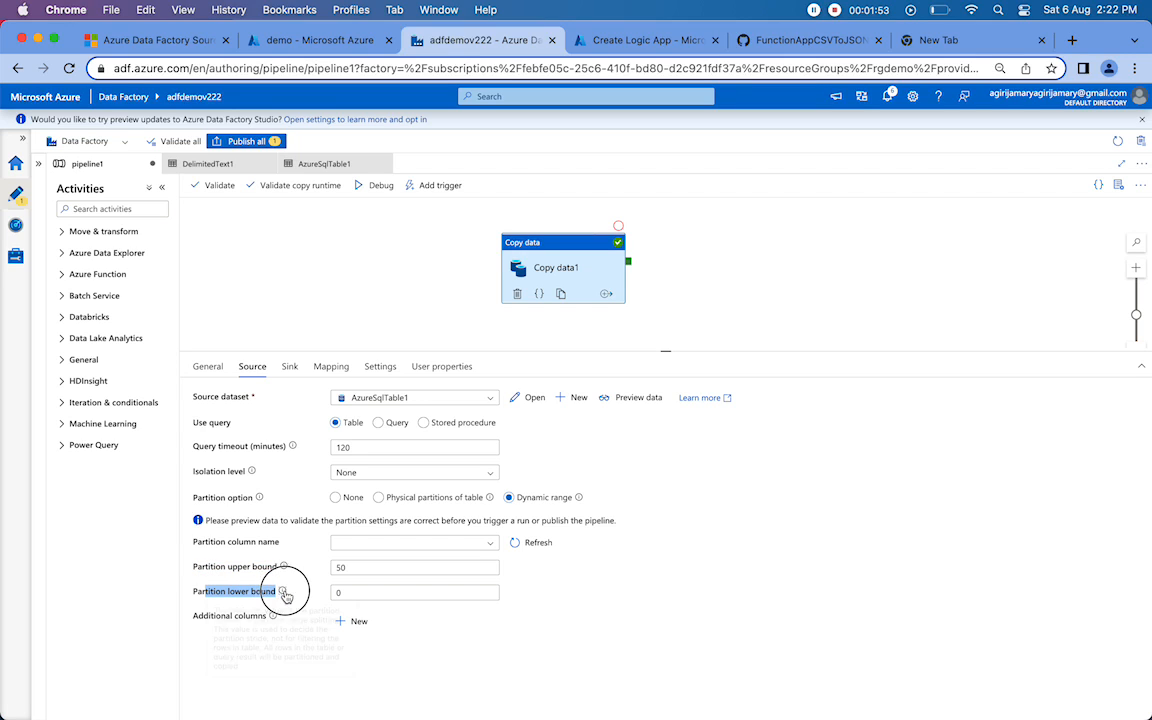
# Look through the columns offered as partition column for the source, enlarging the activity settings area to show them all
pyautogui.click(485, 544)
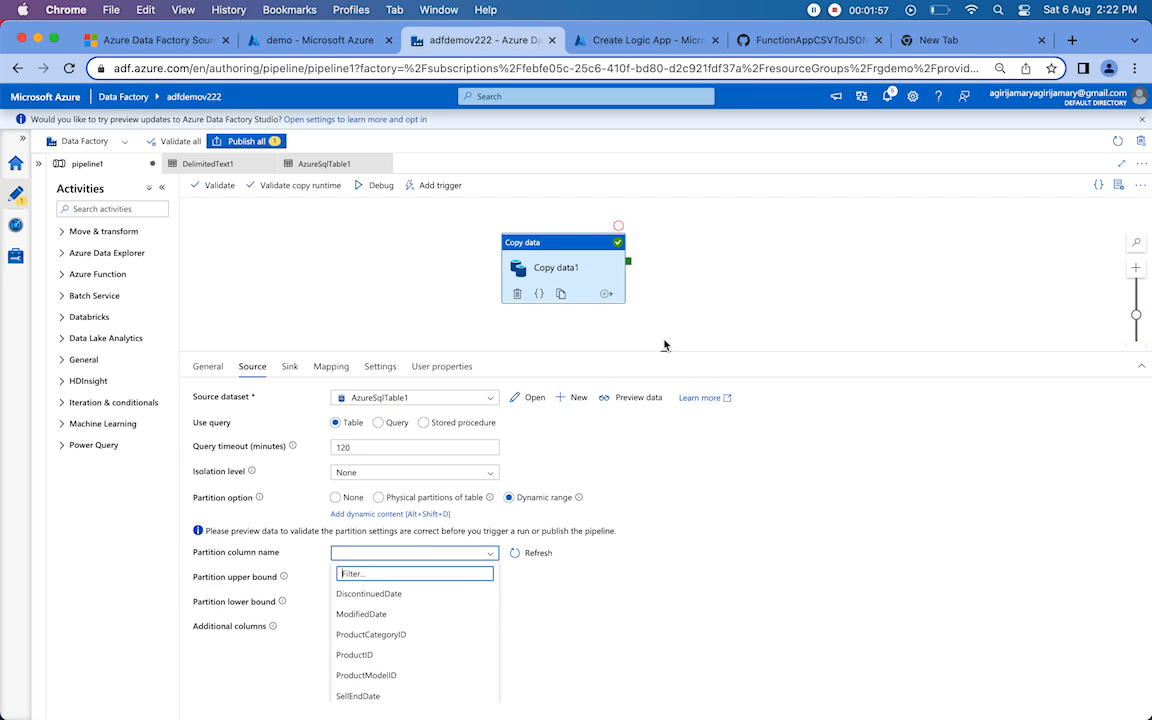
pyautogui.moveTo(664, 350); pyautogui.dragTo(667, 268)
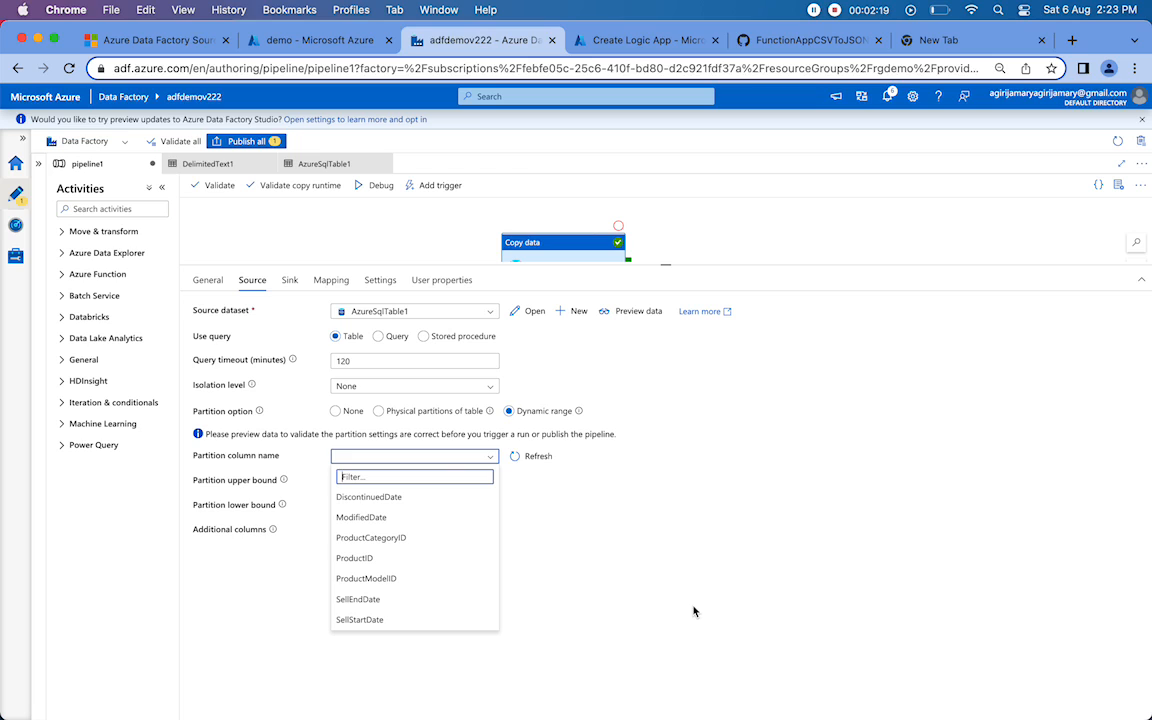
pyautogui.click(635, 578)
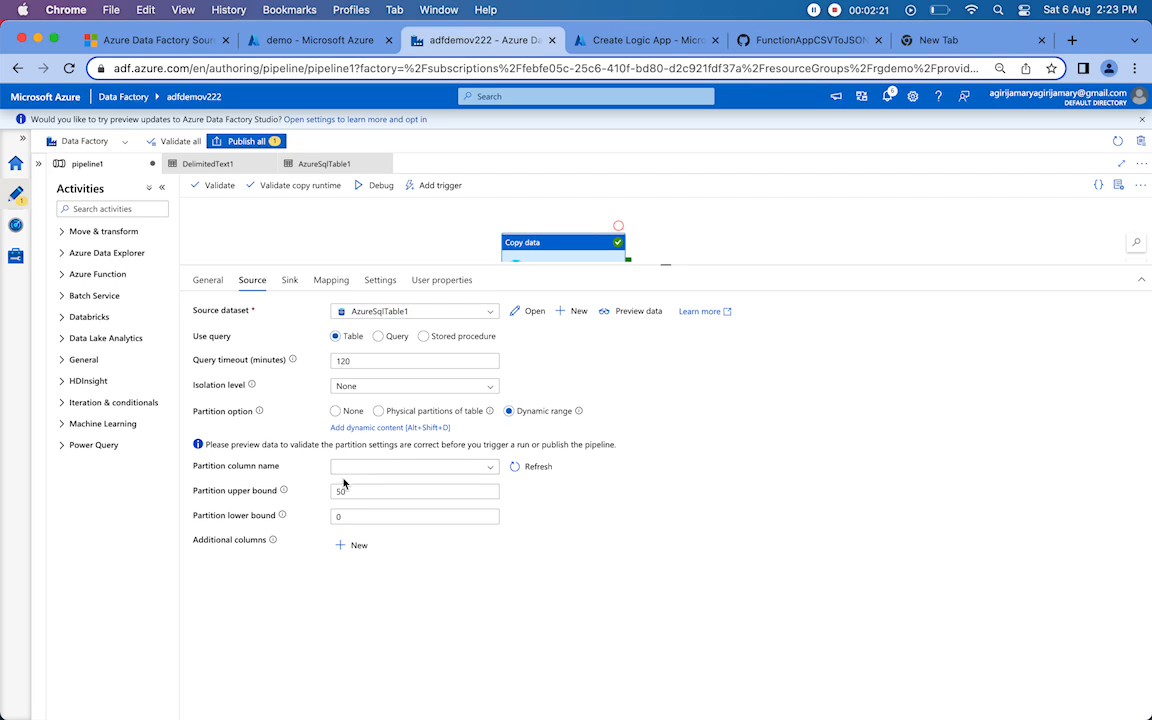
# Set the source's partition lower bound to 10 and its partition upper bound to 80
pyautogui.moveTo(284, 511)
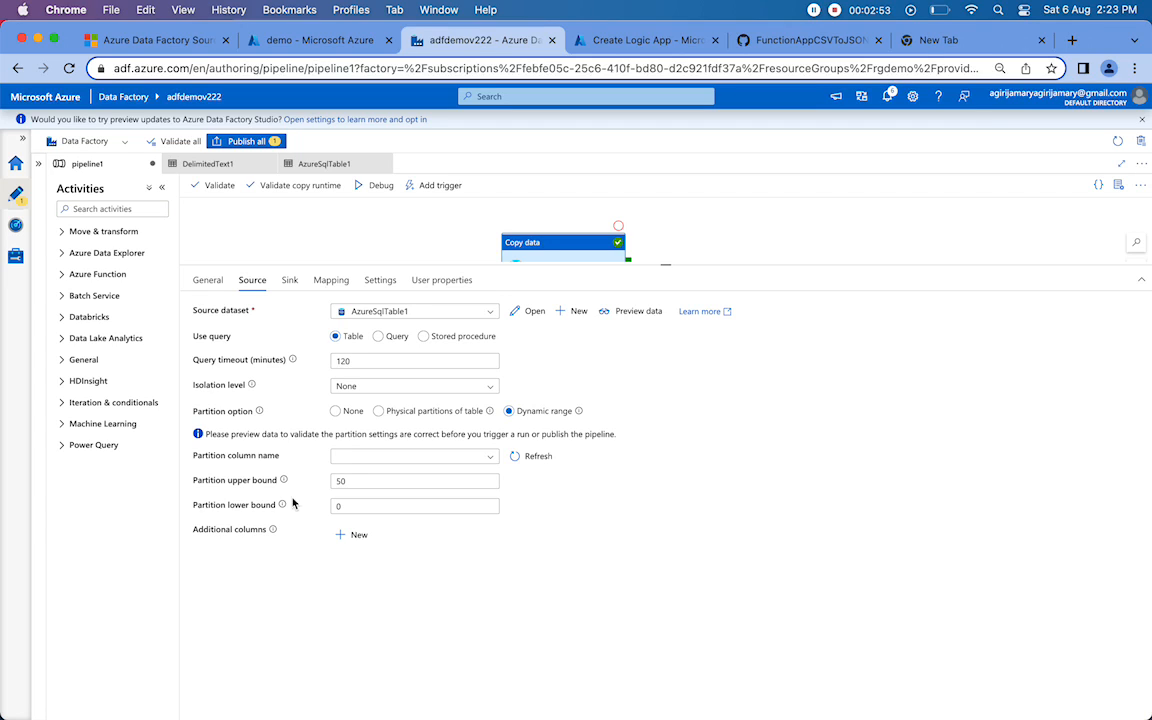
pyautogui.click(345, 516)
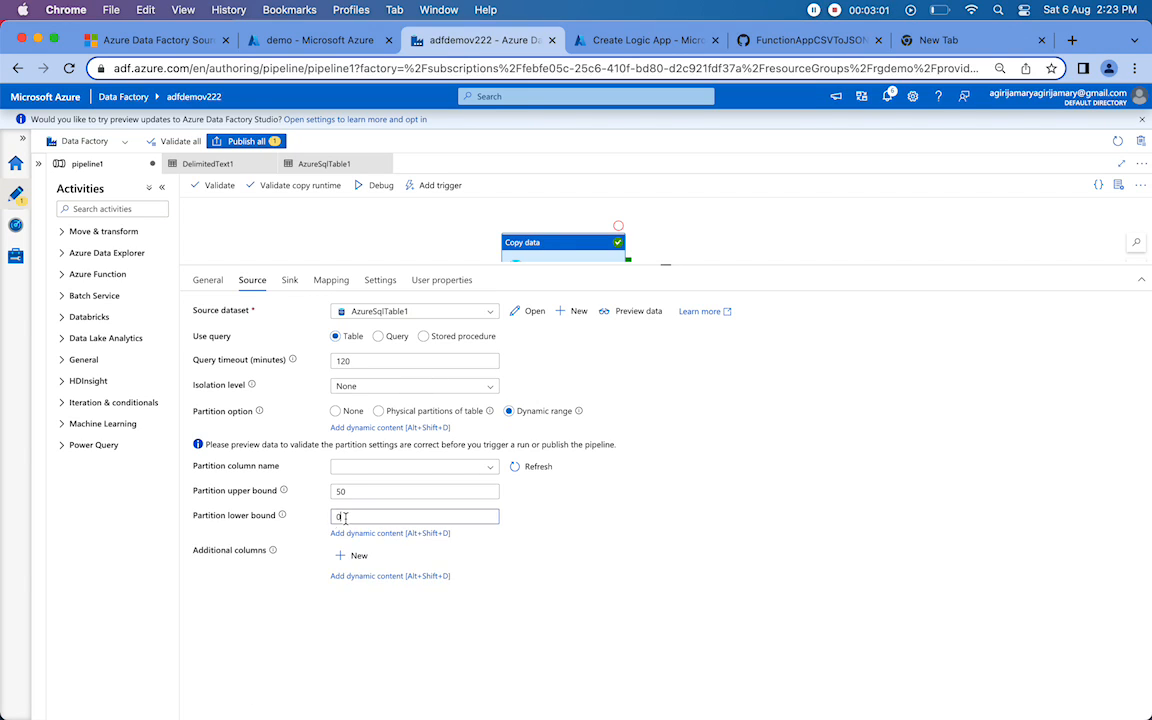
pyautogui.write('1')
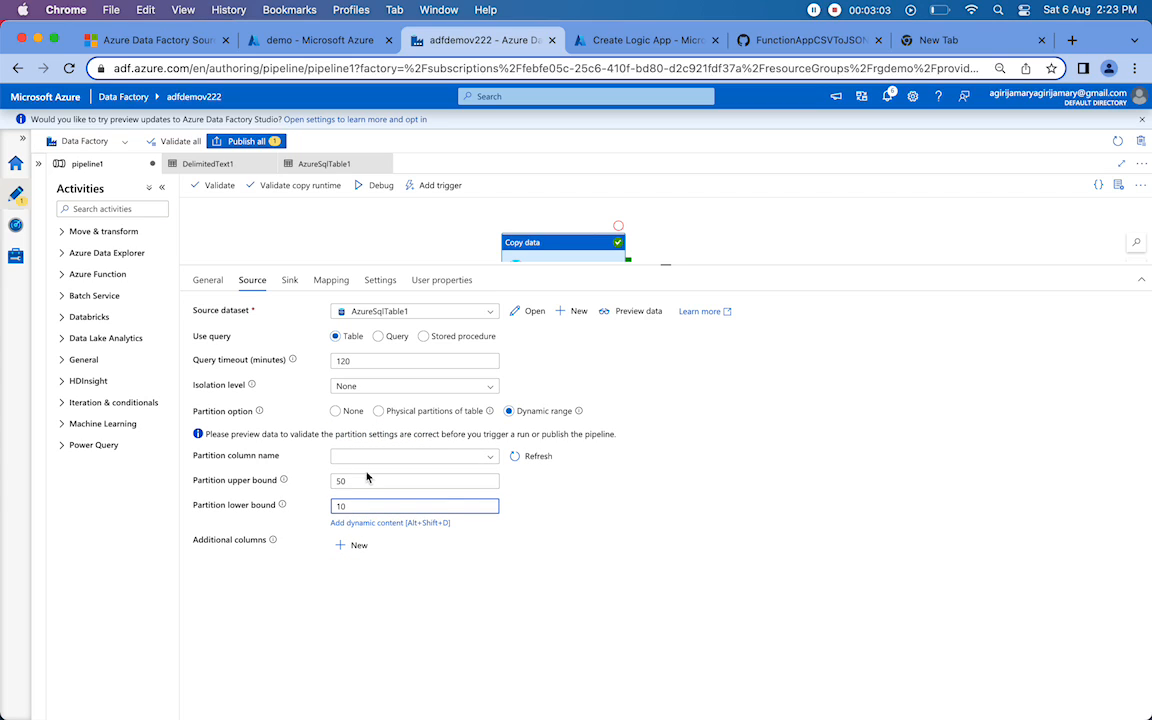
pyautogui.doubleClick(364, 480)
pyautogui.write('80')
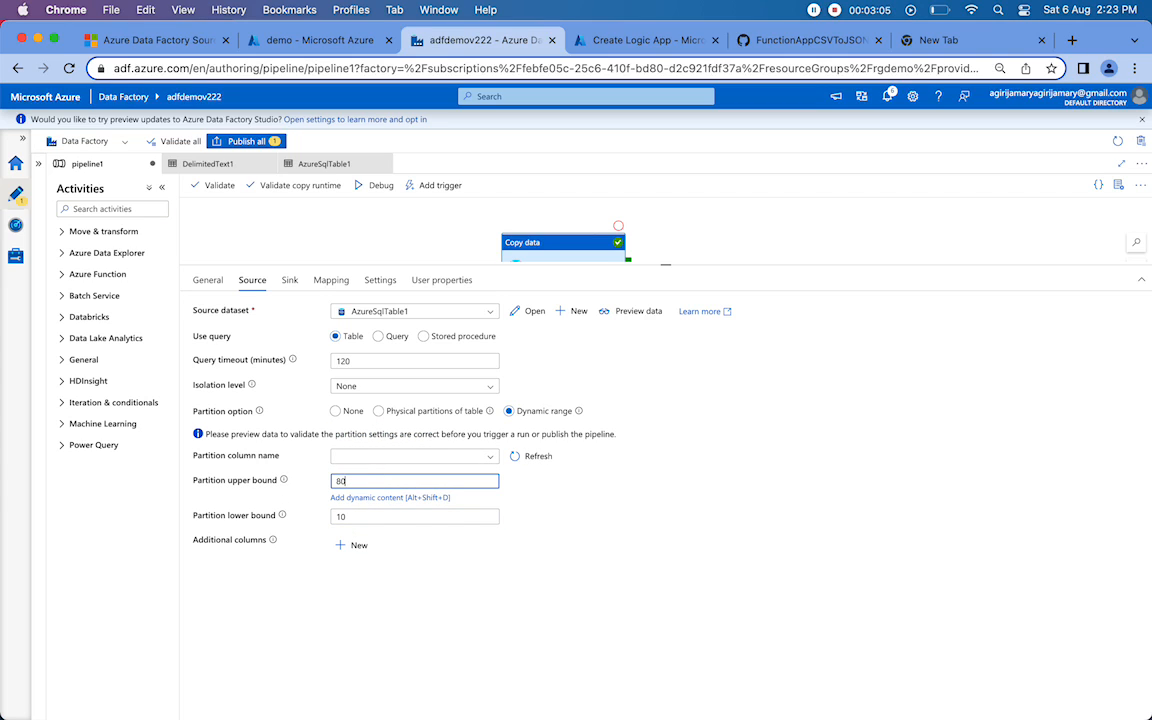
pyautogui.click(568, 617)
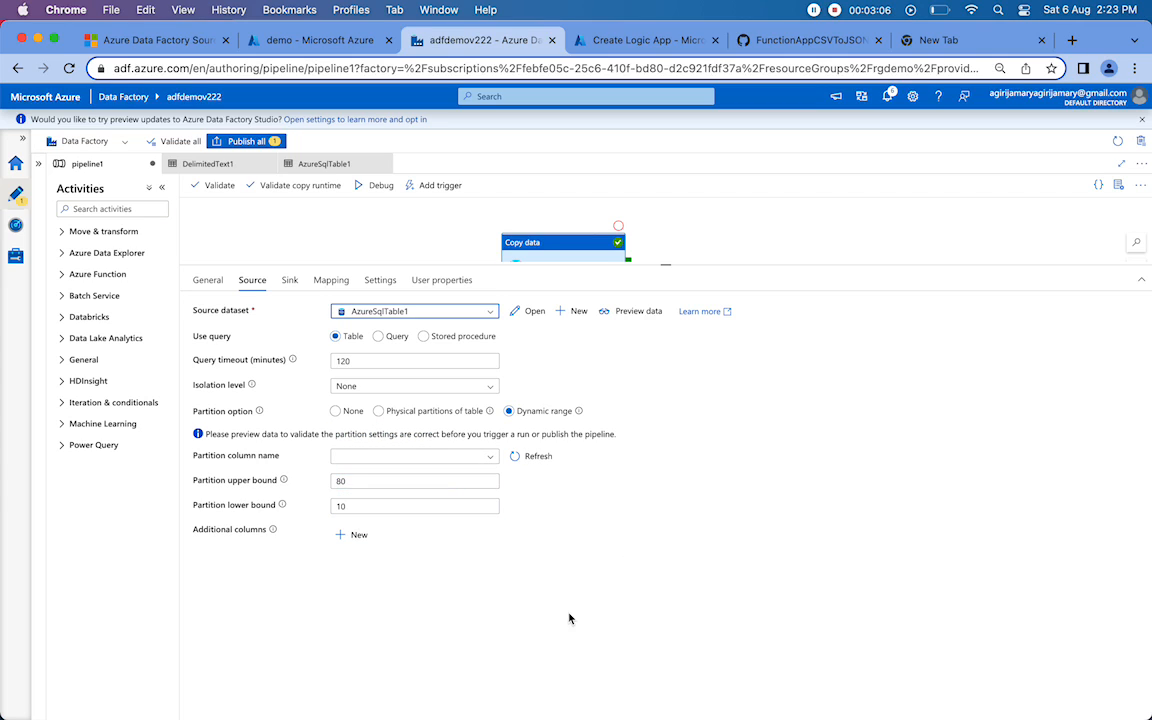
# Review the partition upper and lower bounds in the source settings without changing them
pyautogui.click(336, 507)
pyautogui.doubleClick(339, 479)
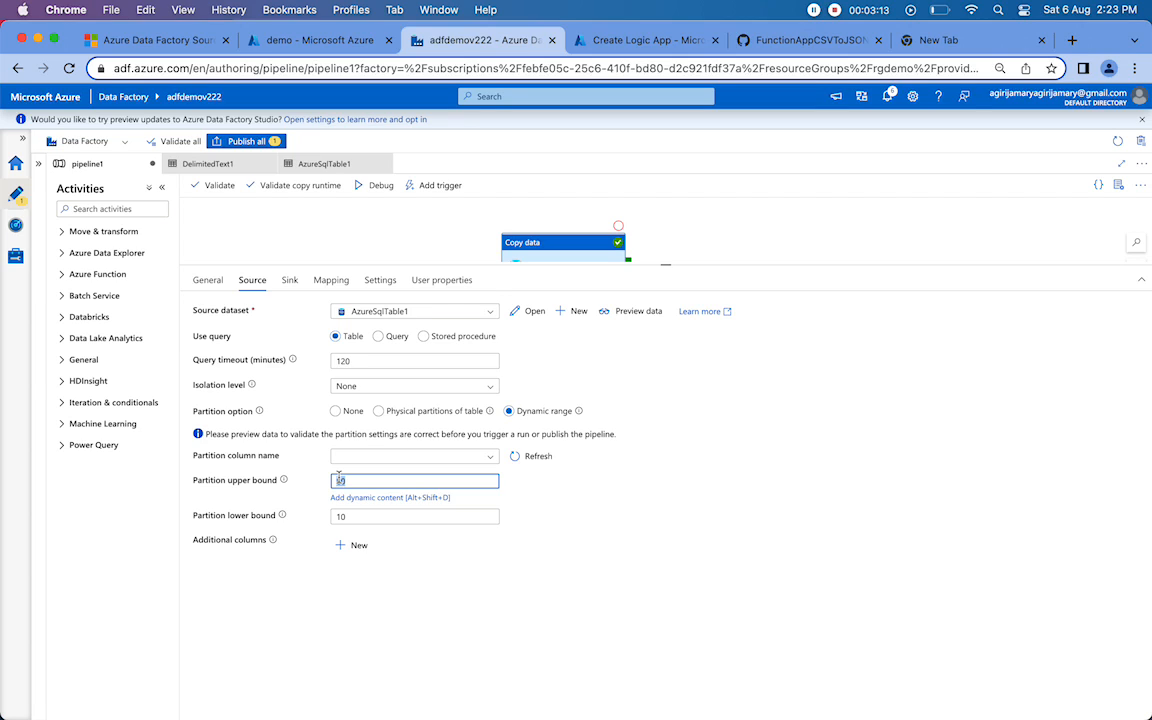
pyautogui.click(408, 526)
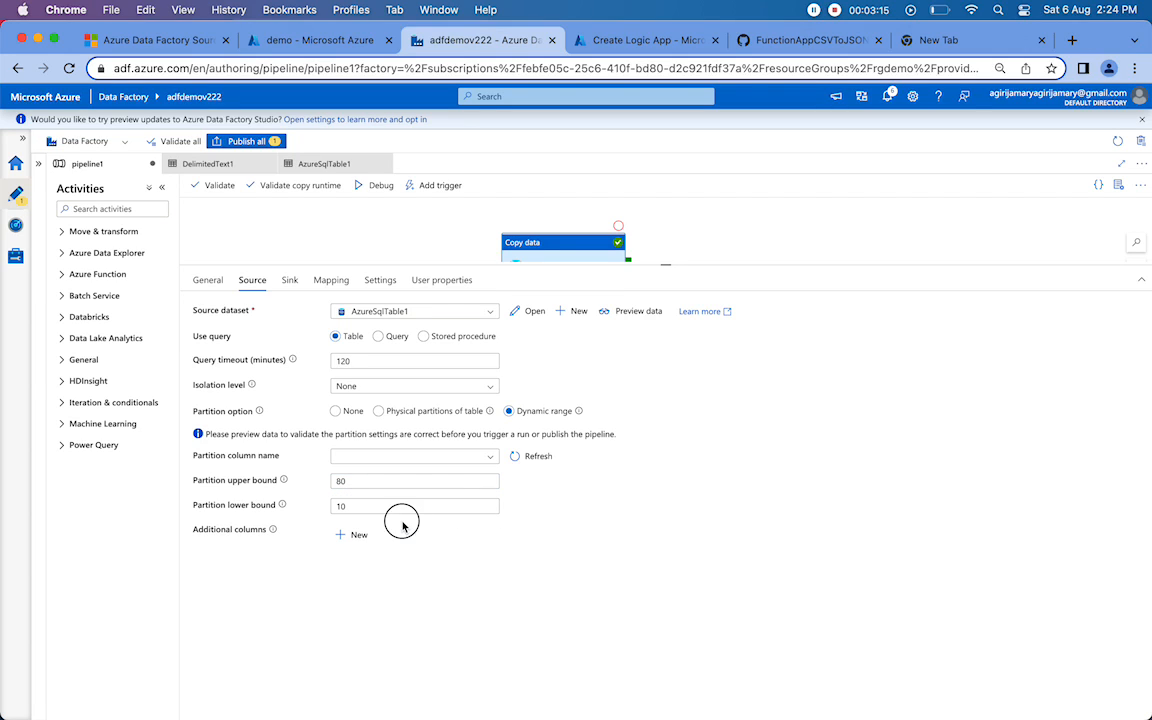
pyautogui.click(397, 510)
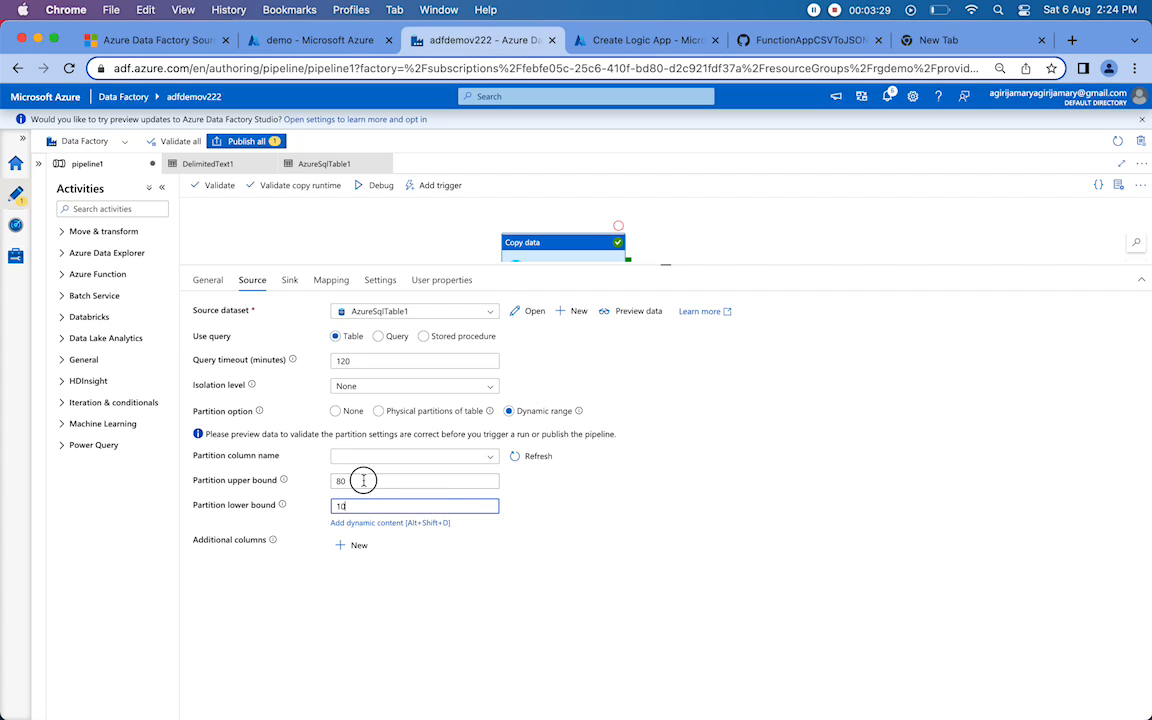
pyautogui.click(363, 481)
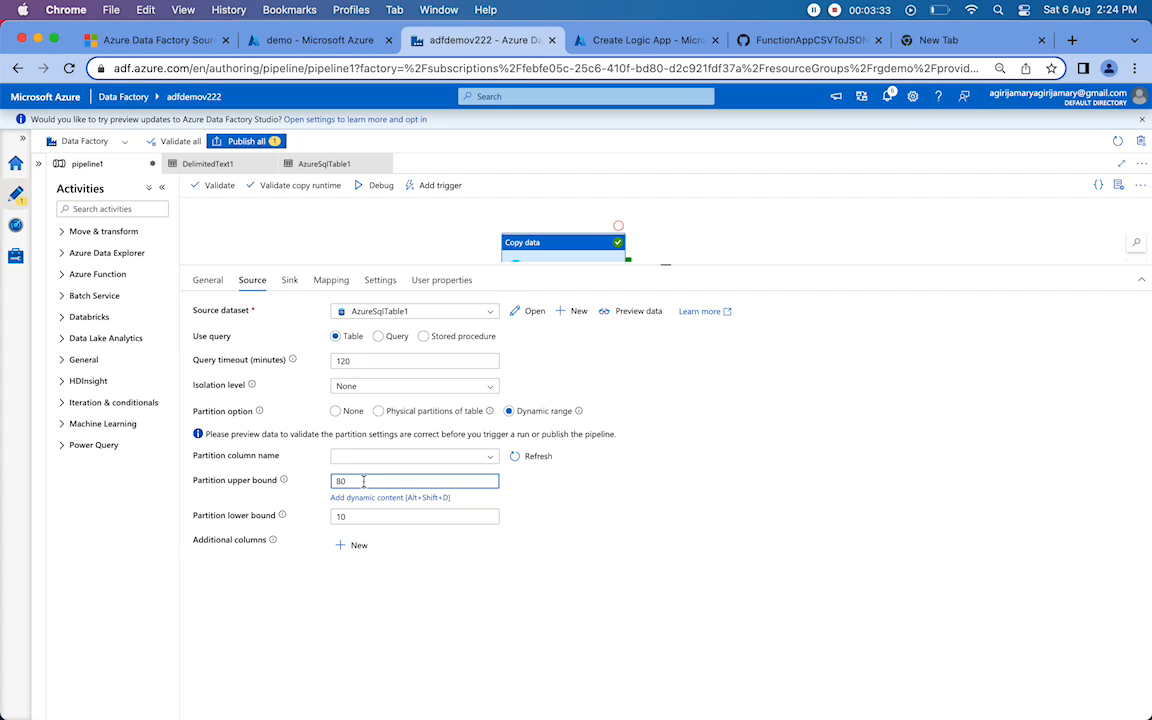
pyautogui.press('Tab')
pyautogui.click(338, 482)
pyautogui.click(340, 518)
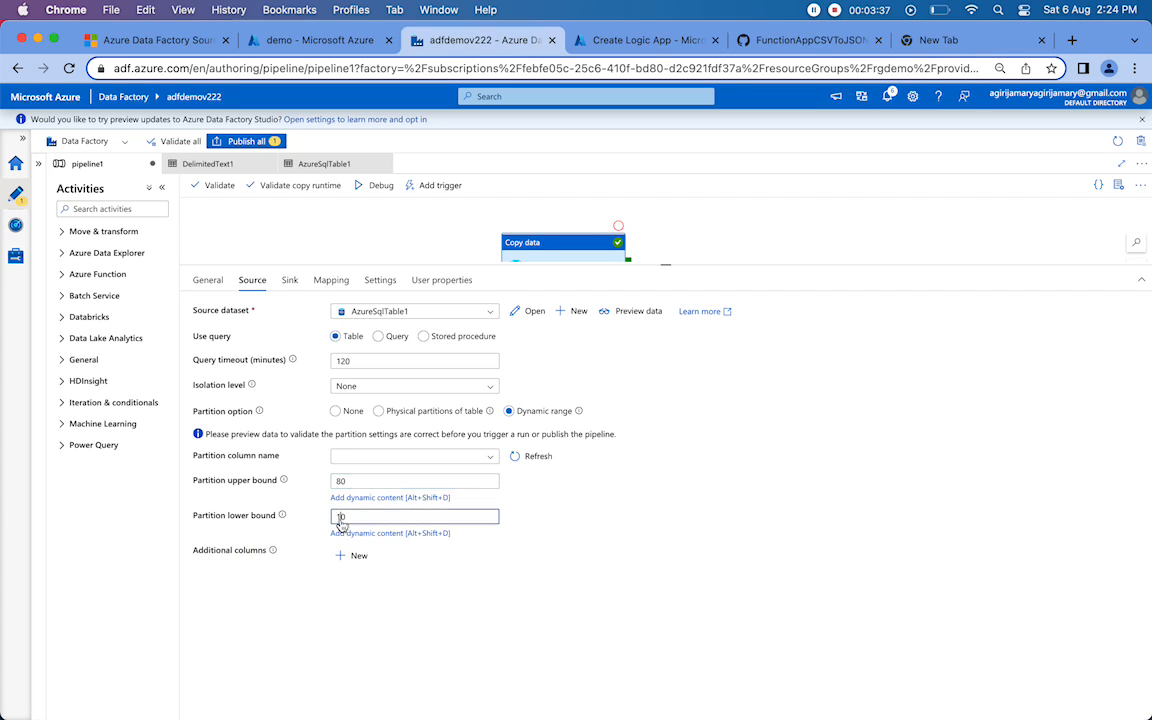
pyautogui.click(346, 483)
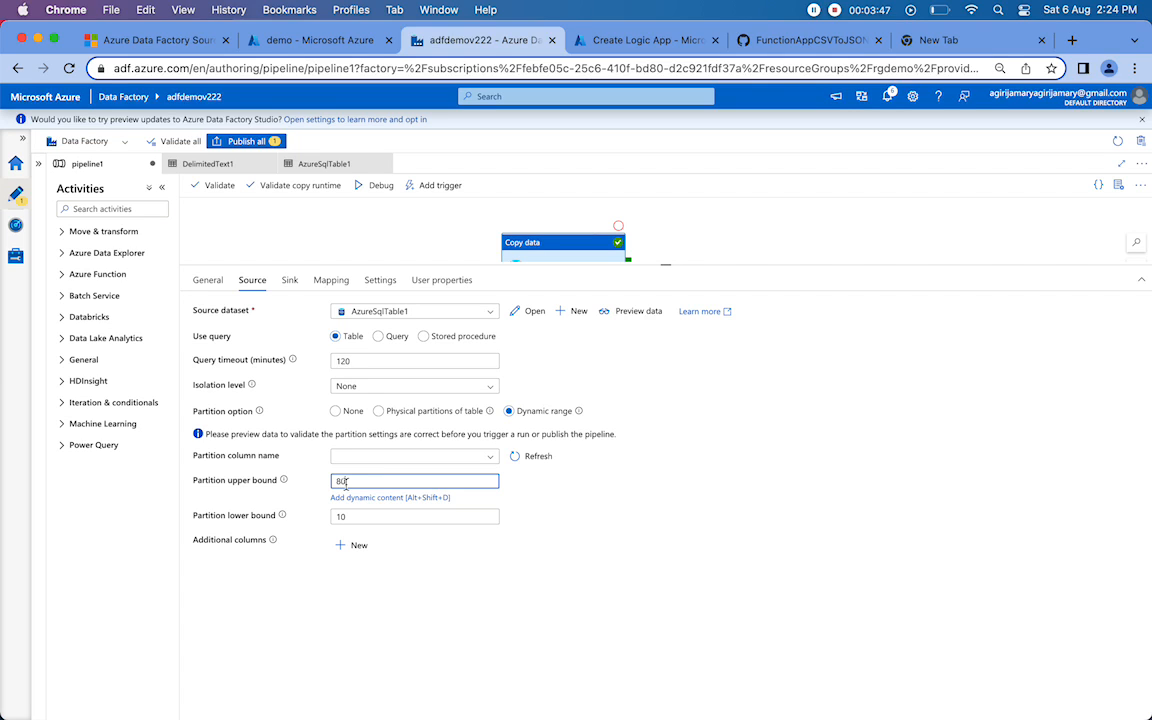
# Set the degree of copy parallelism of the Copy data1 activity to 10
pyautogui.click(376, 284)
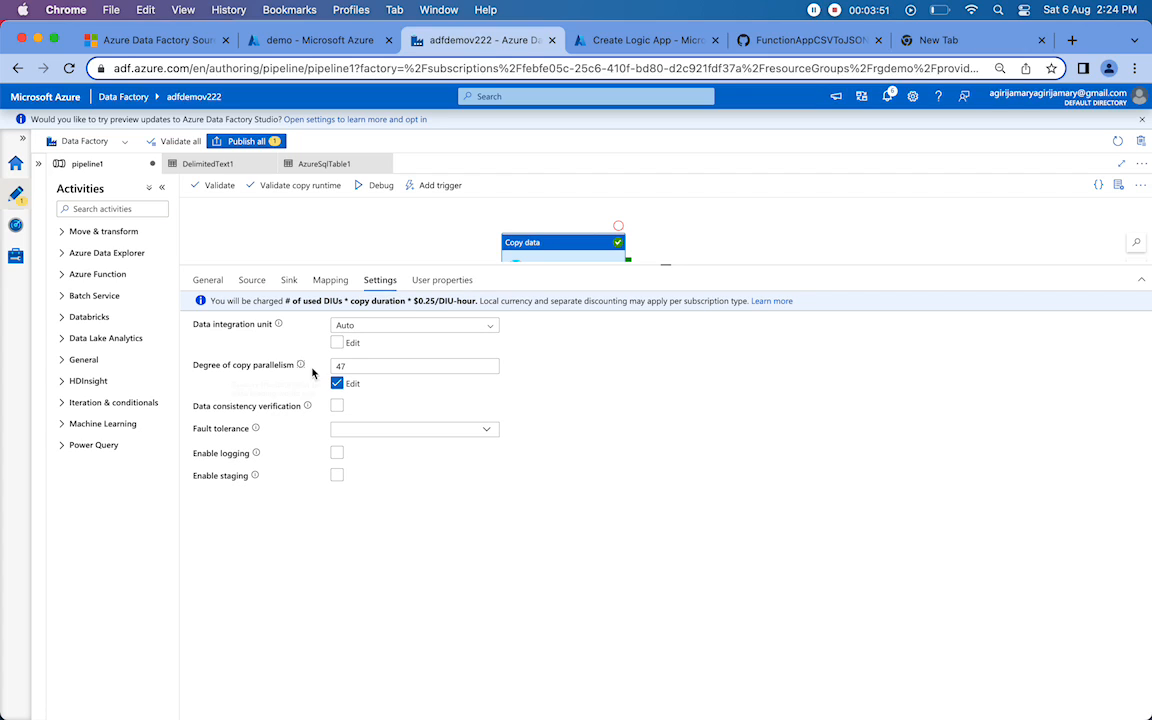
pyautogui.click(348, 367)
pyautogui.press('BackSpace')
pyautogui.press('BackSpace')
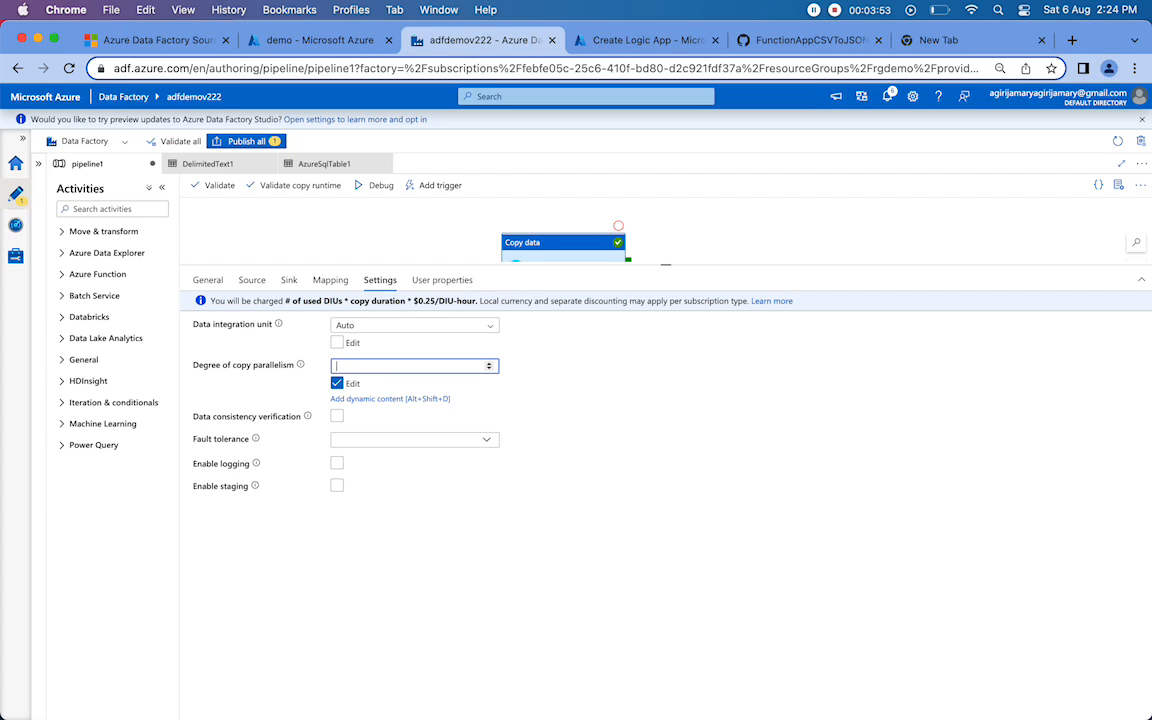
pyautogui.write('10')
pyautogui.click(301, 367)
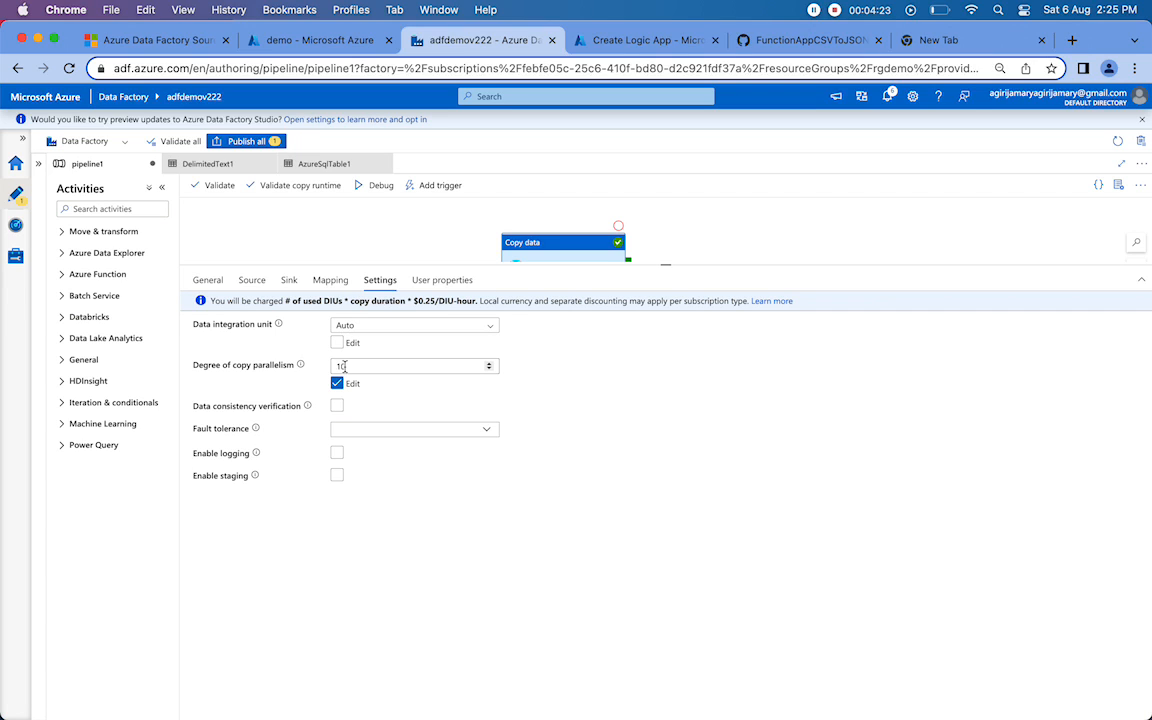
# Clear the partition upper bound and partition lower bound in the Copy data1 source settings
pyautogui.click(252, 280)
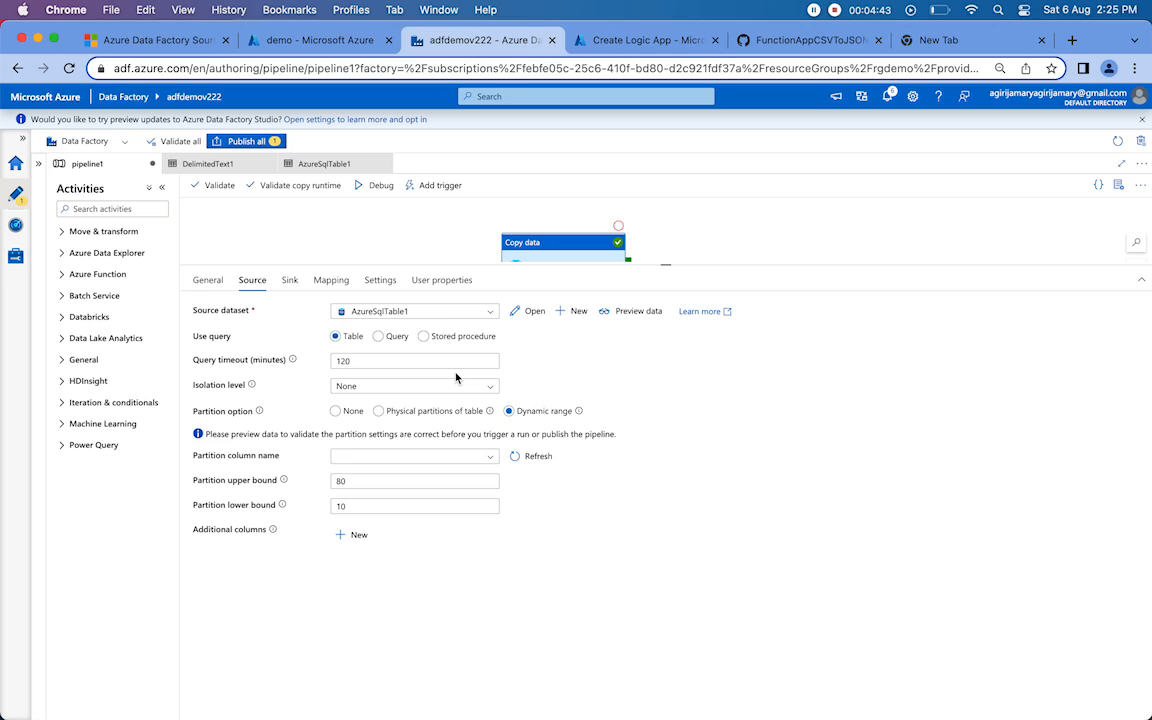
pyautogui.click(366, 484)
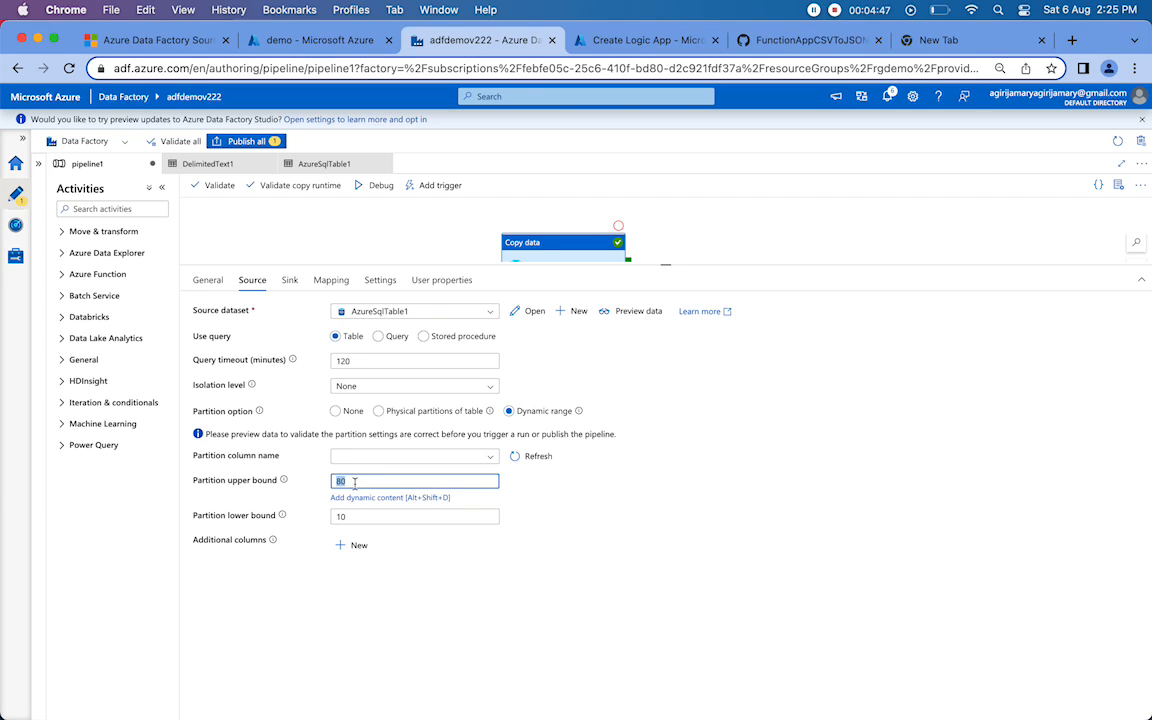
pyautogui.press('BackSpace')
pyautogui.press('BackSpace')
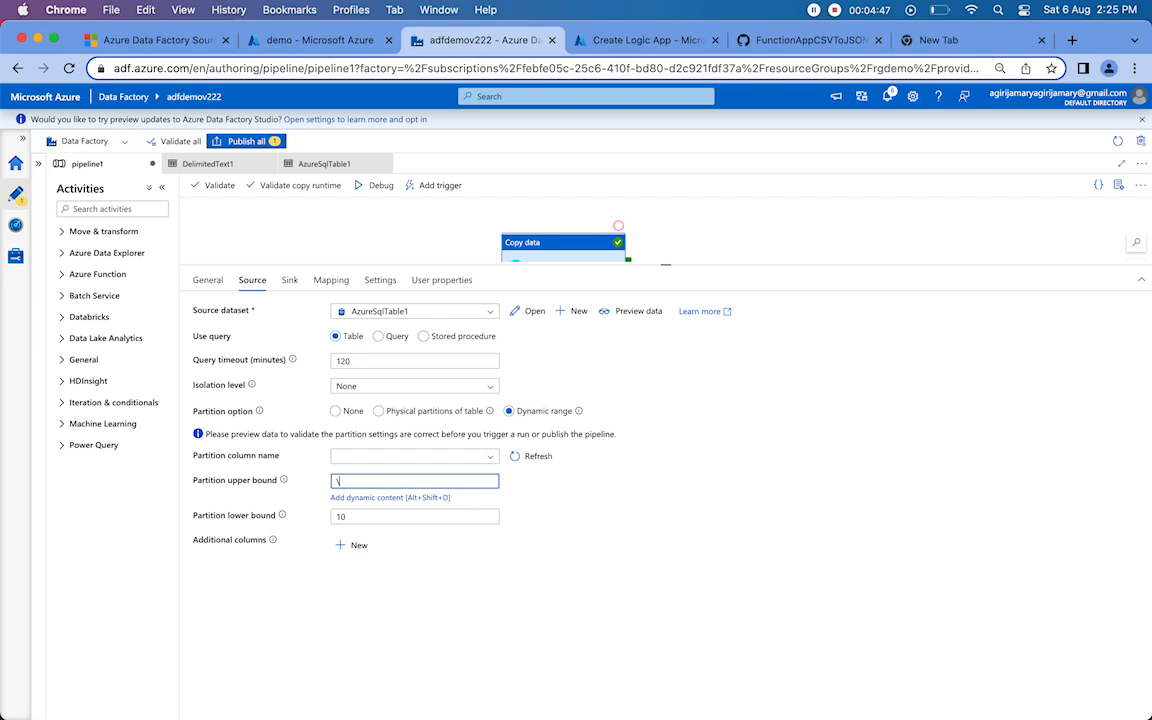
pyautogui.click(367, 517)
pyautogui.click(366, 523)
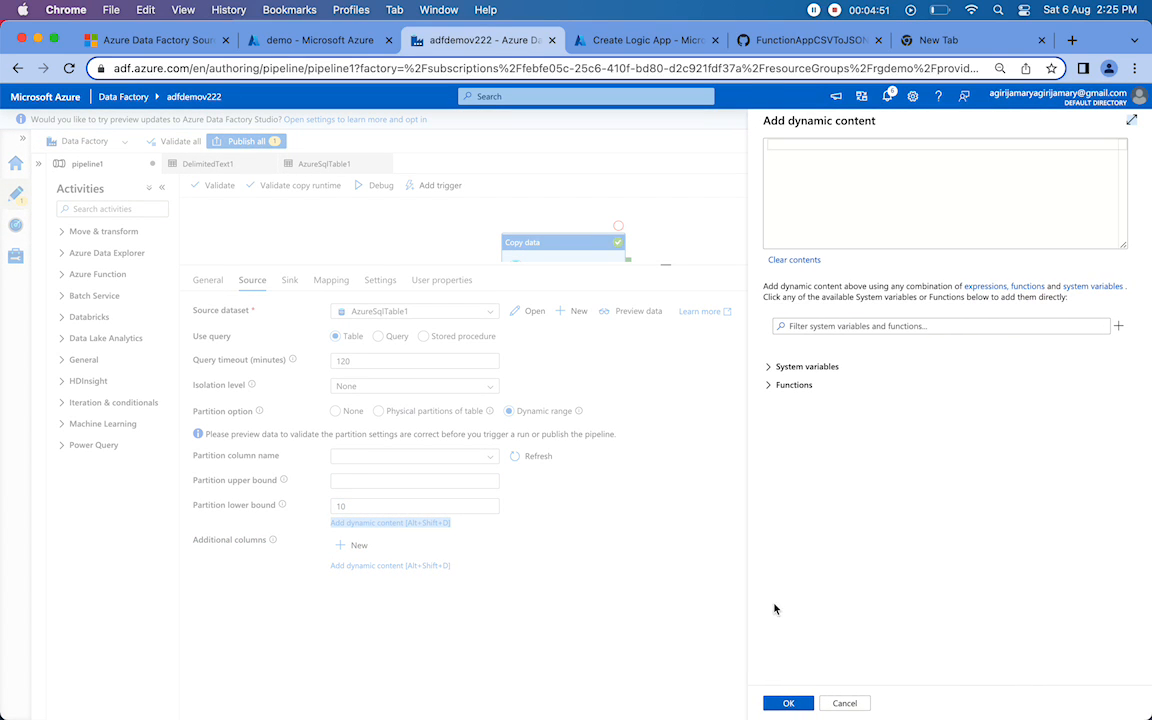
pyautogui.click(842, 702)
pyautogui.doubleClick(441, 505)
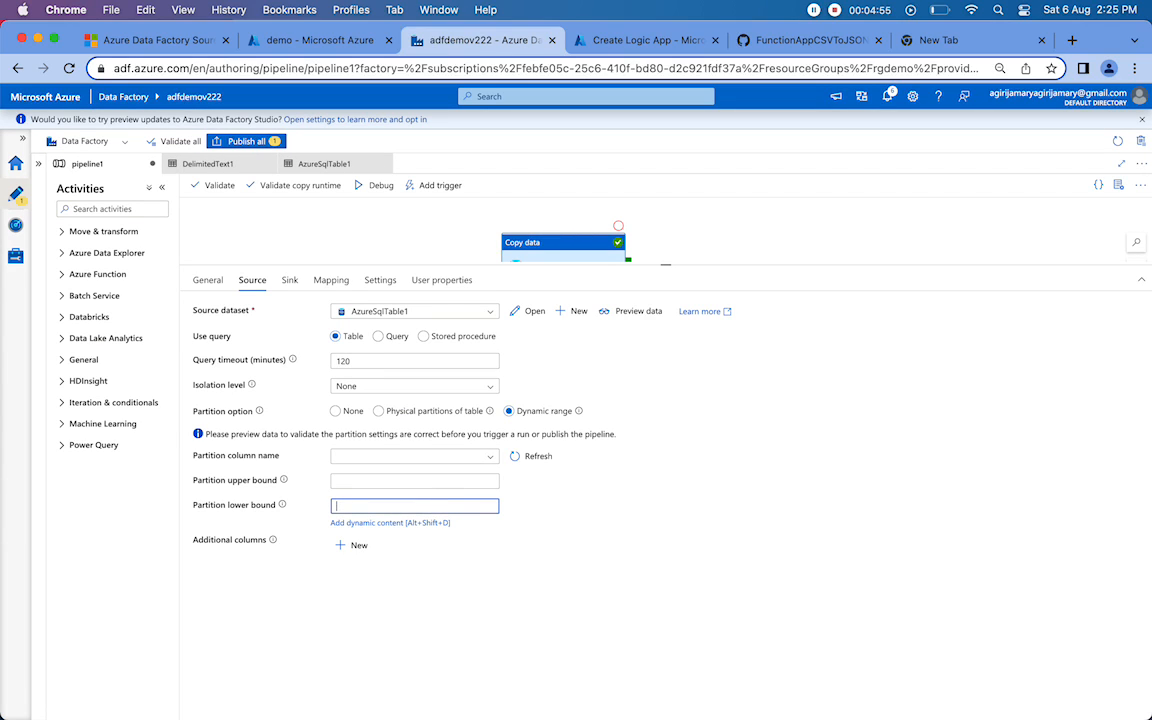
pyautogui.press('BackSpace')
# Clear the degree of copy parallelism of the Copy data1 activity, leaving the field empty
pyautogui.click(373, 287)
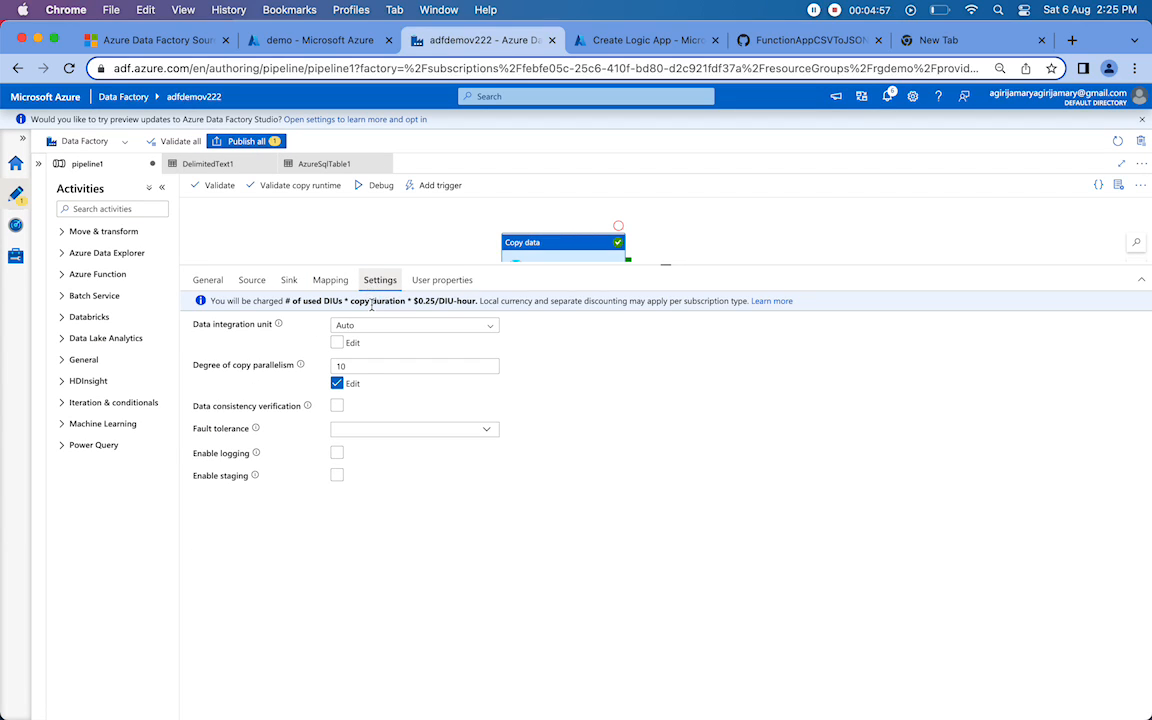
pyautogui.click(360, 366)
pyautogui.press('BackSpace')
pyautogui.press('BackSpace')
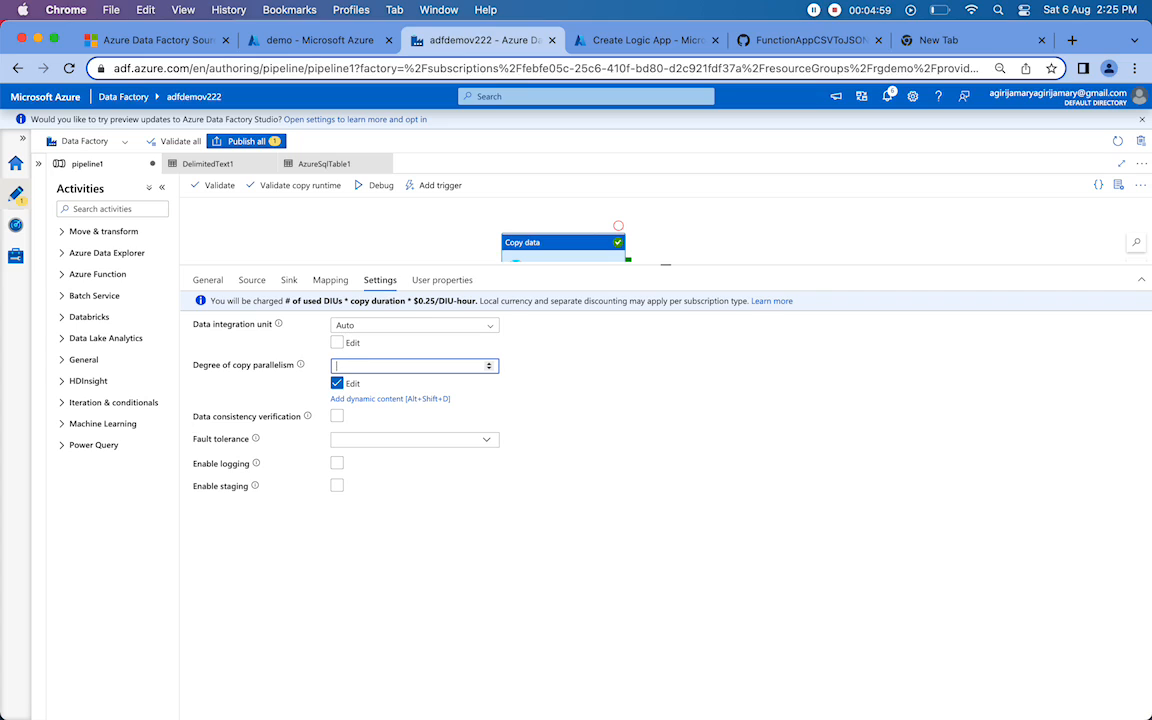
pyautogui.write('47')
pyautogui.press('BackSpace')
pyautogui.press('BackSpace')
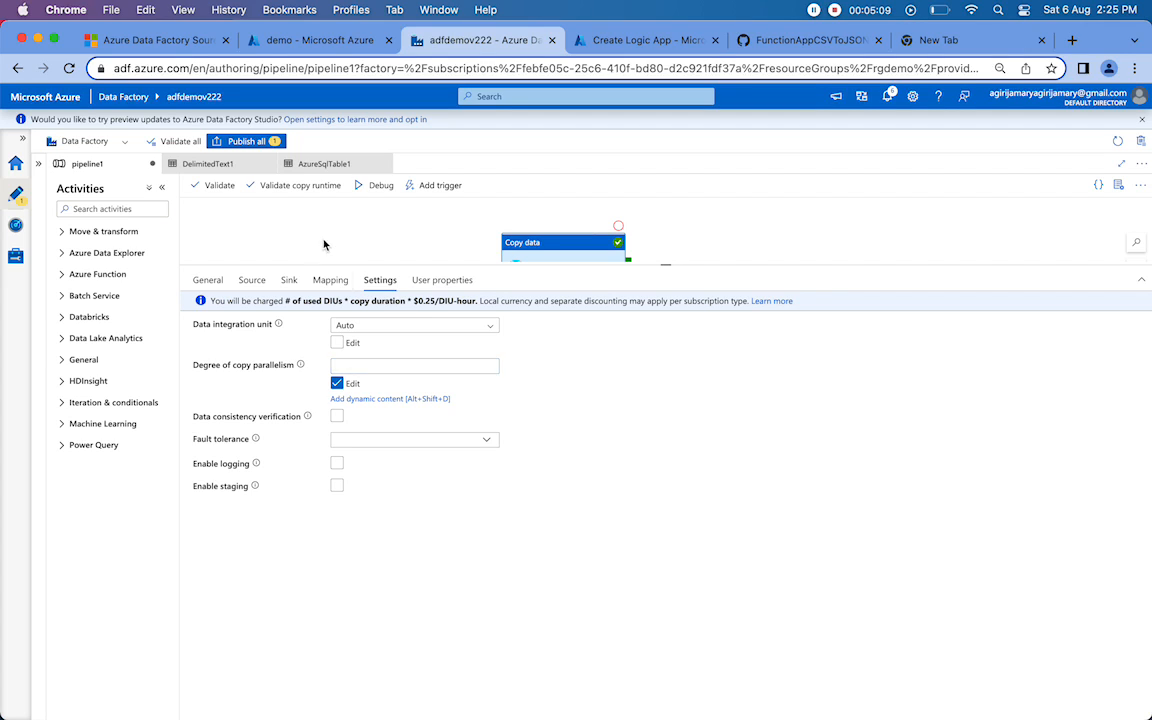
pyautogui.click(360, 236)
pyautogui.click(520, 245)
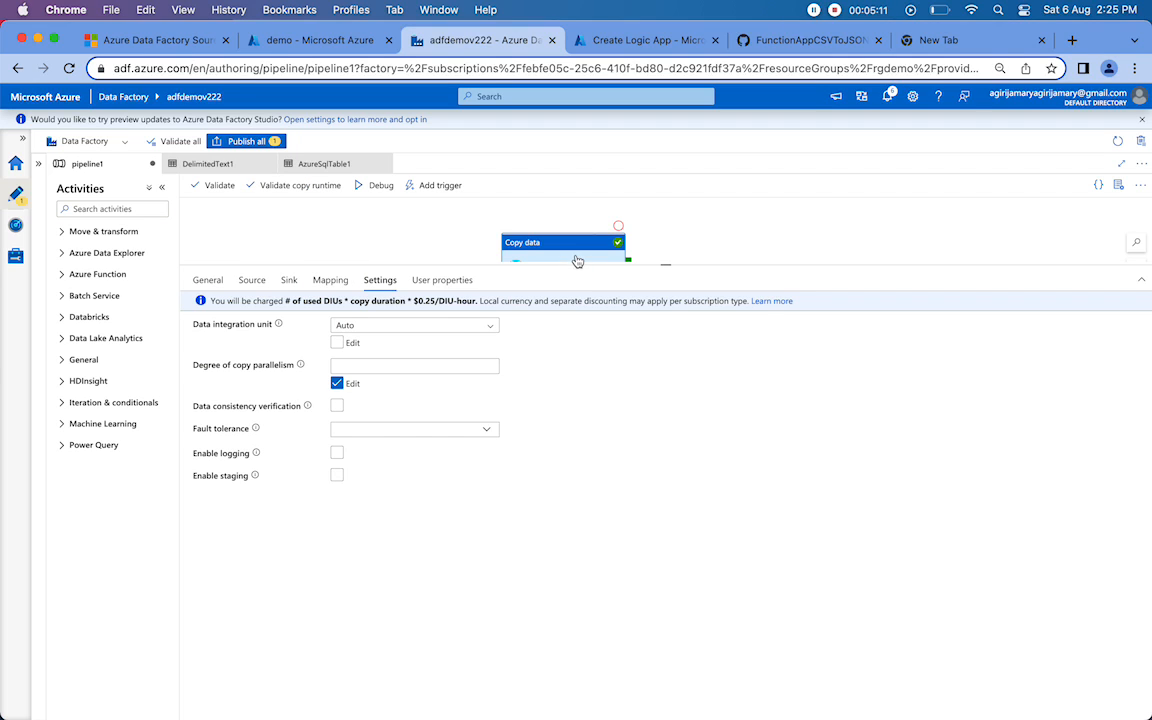
# Preview the source data of AzureSqlTable1 in full-screen view, then close the preview
pyautogui.click(251, 288)
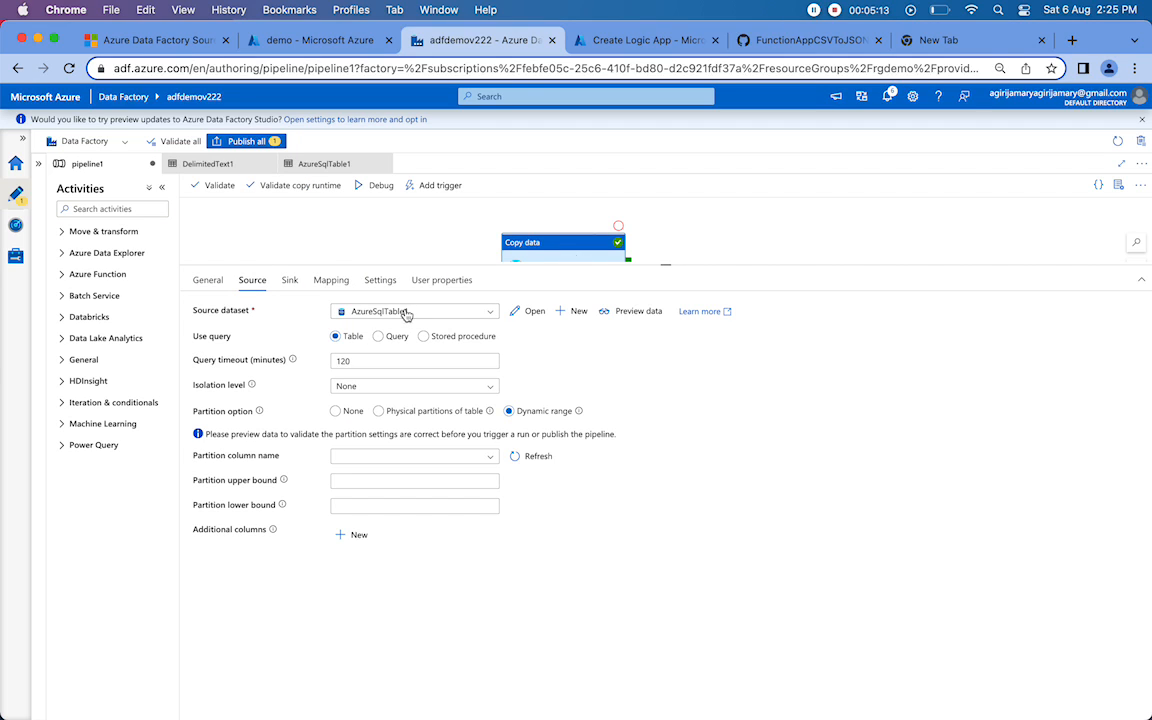
pyautogui.click(643, 312)
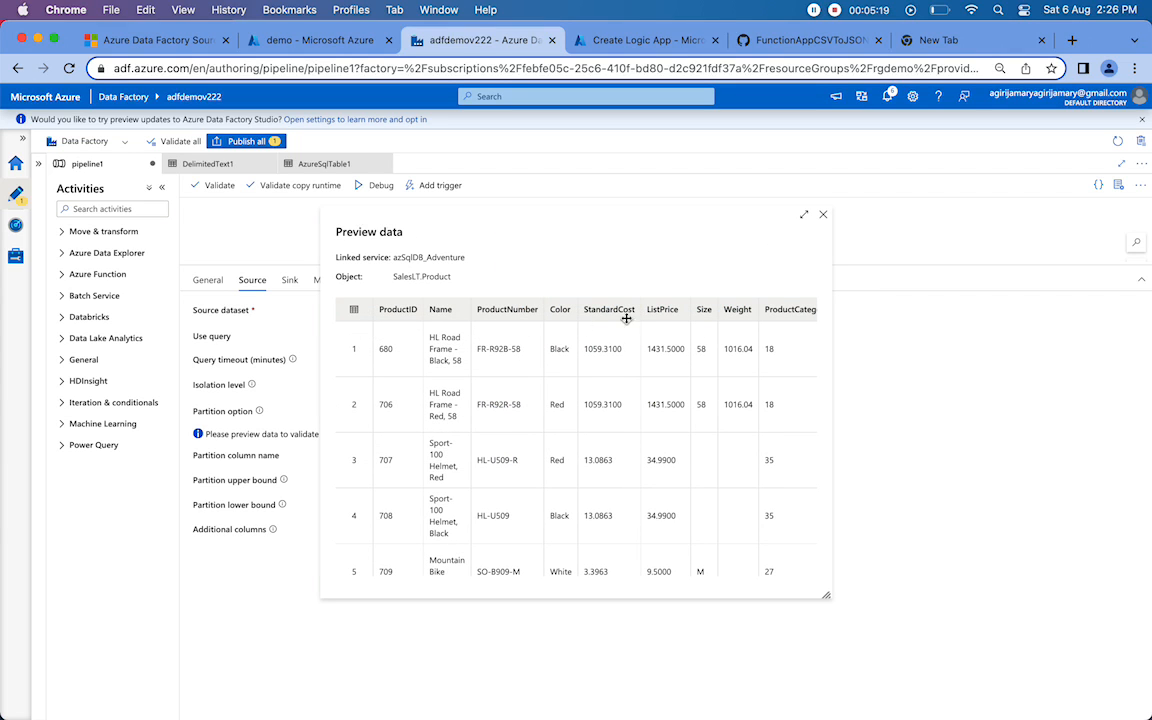
pyautogui.click(803, 216)
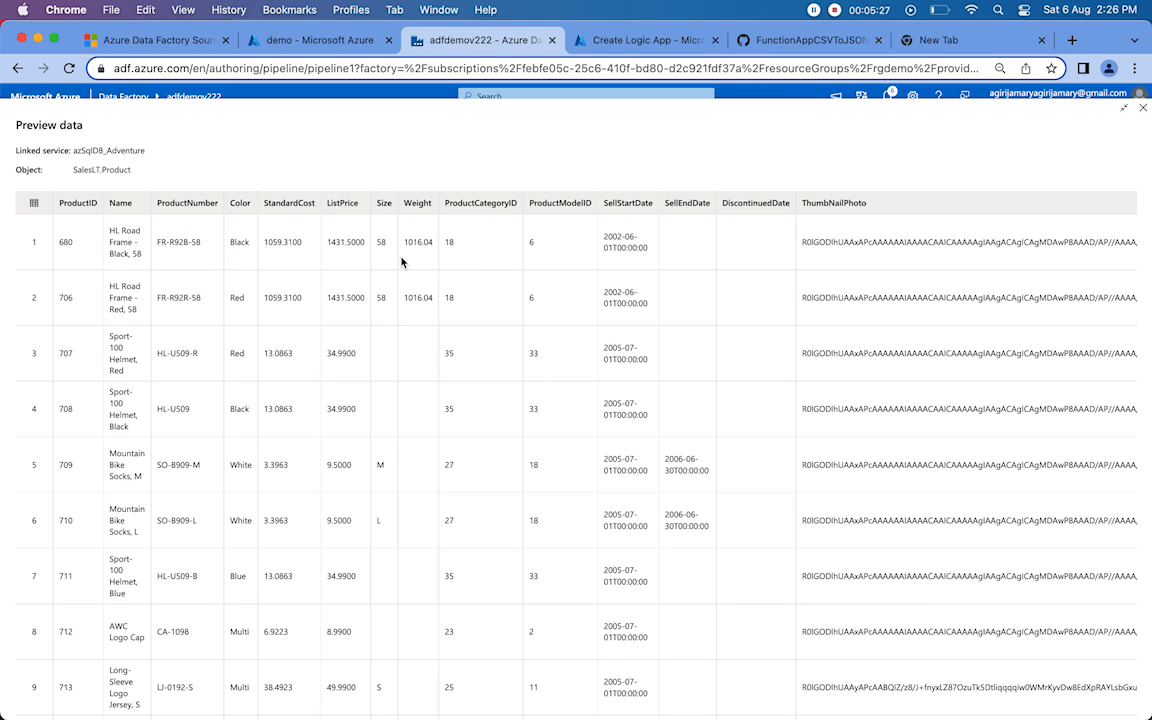
pyautogui.click(1143, 108)
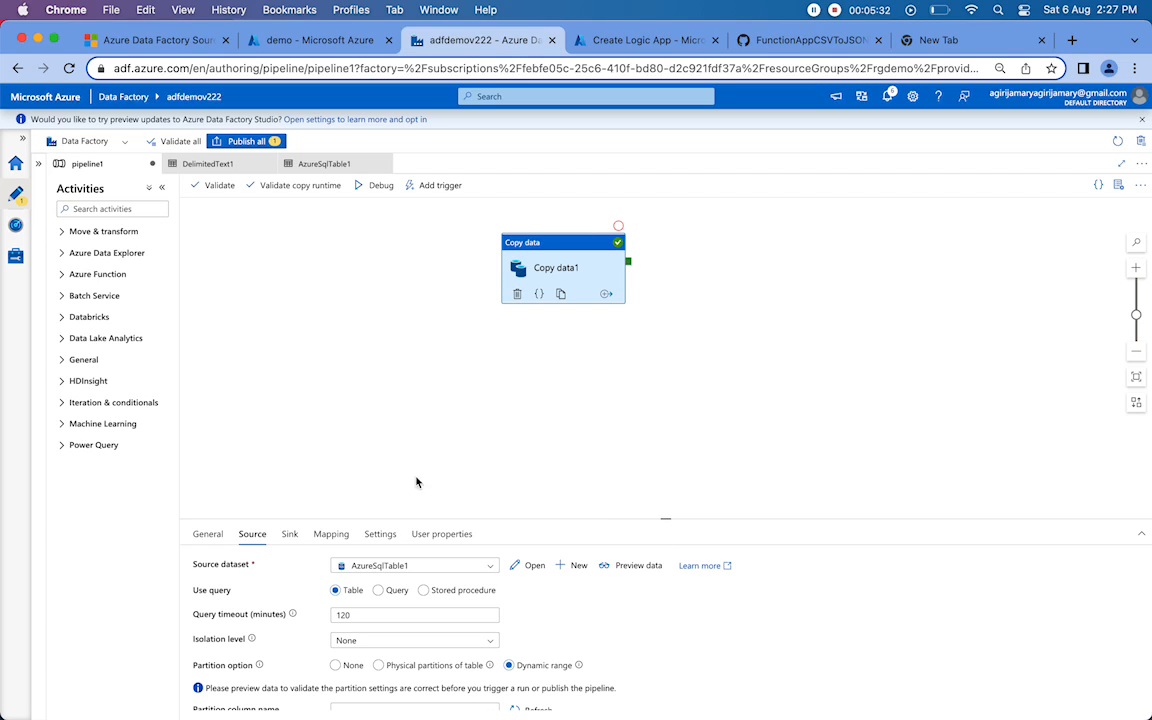
# Show the pipeline's debug run output and enlarge its area to read the Copy data1 run
pyautogui.click(653, 497)
pyautogui.moveTo(664, 520); pyautogui.dragTo(665, 322)
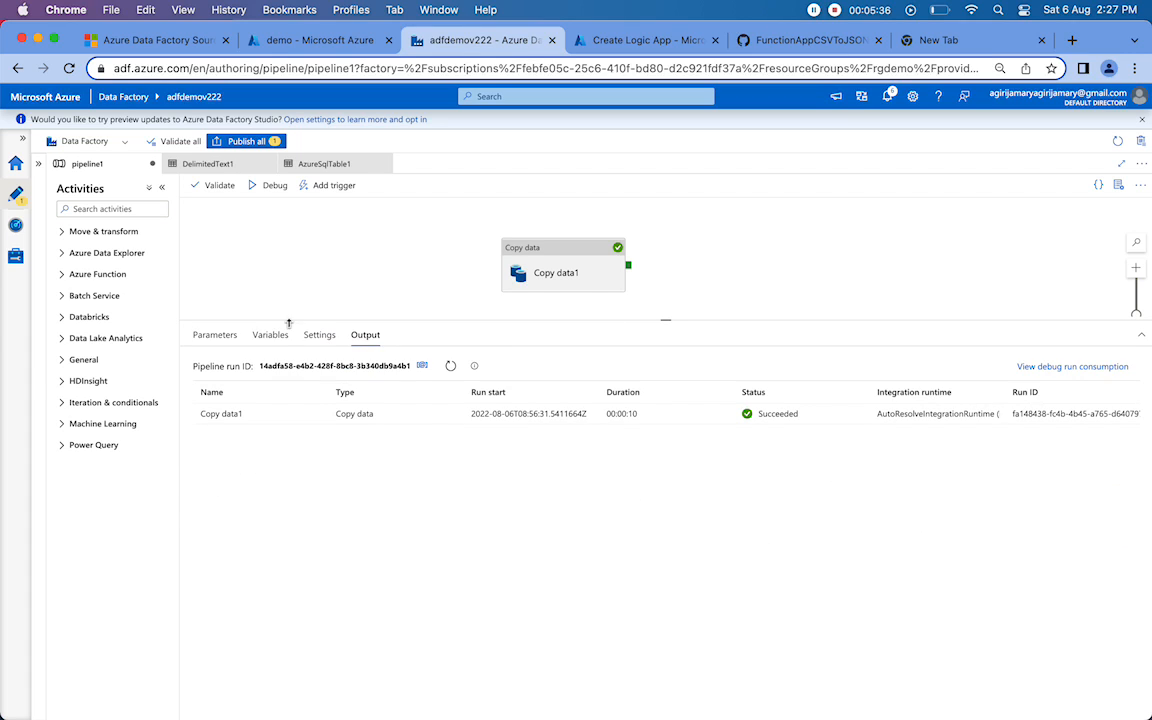
# Review the source partition settings and the degree of copy parallelism of the Copy data1 activity
pyautogui.click(270, 335)
pyautogui.click(226, 336)
pyautogui.click(590, 268)
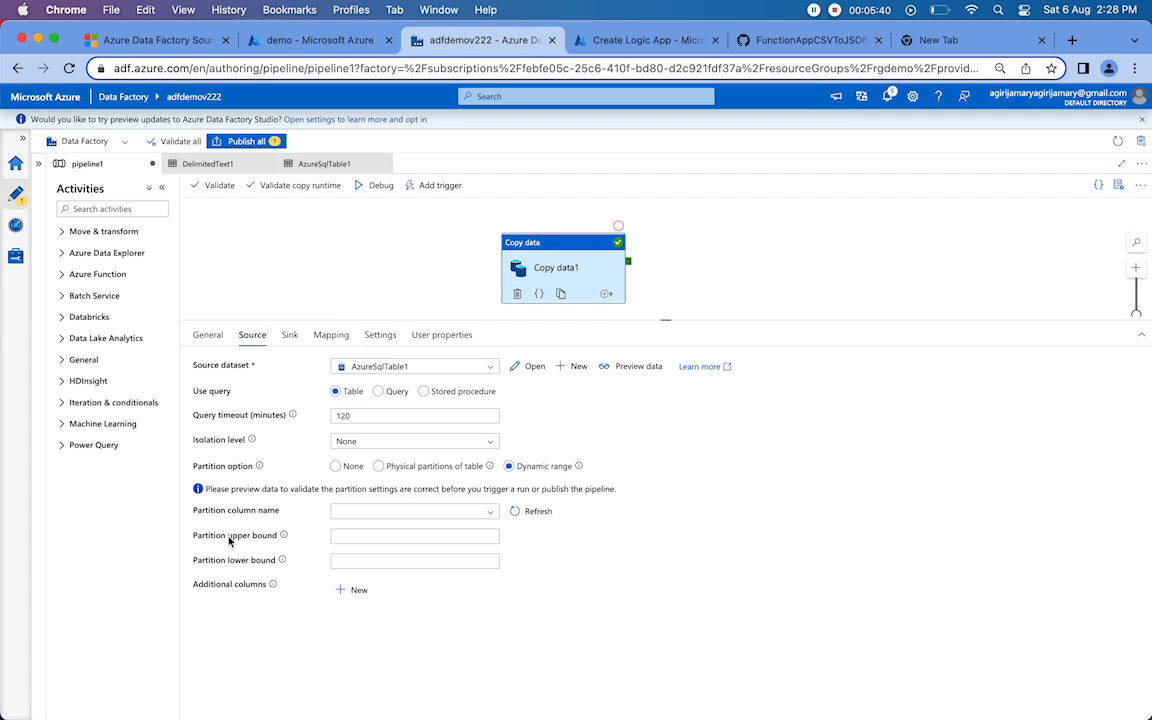
pyautogui.click(386, 337)
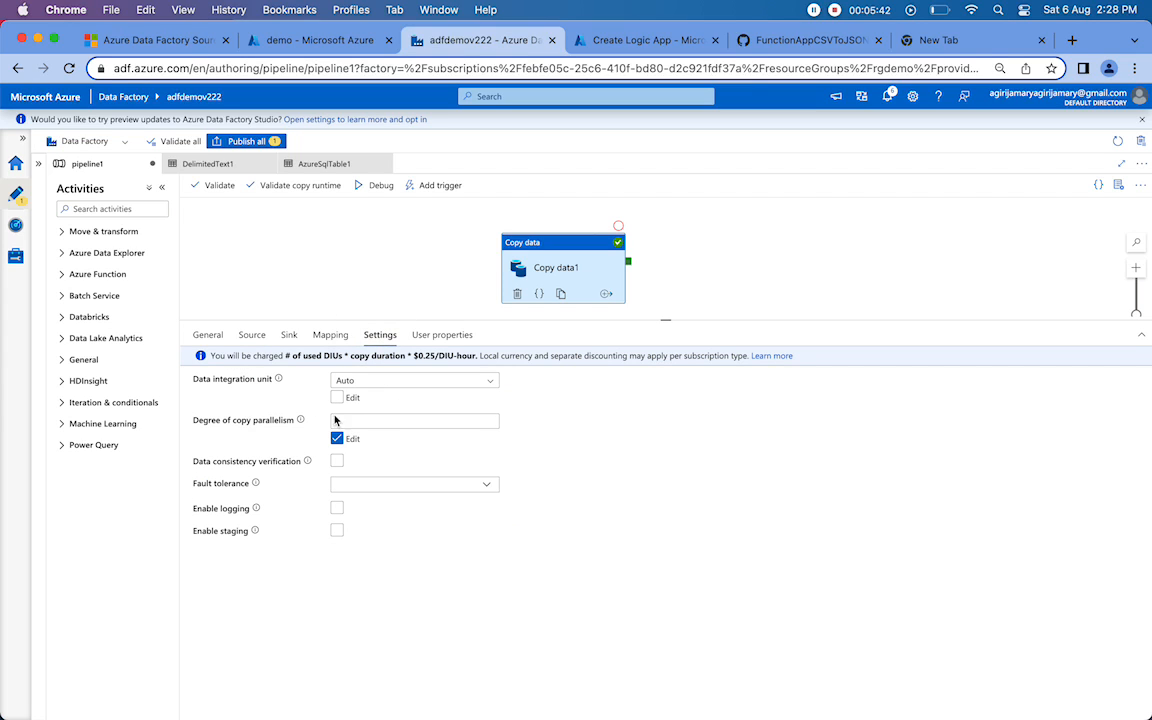
pyautogui.click(414, 293)
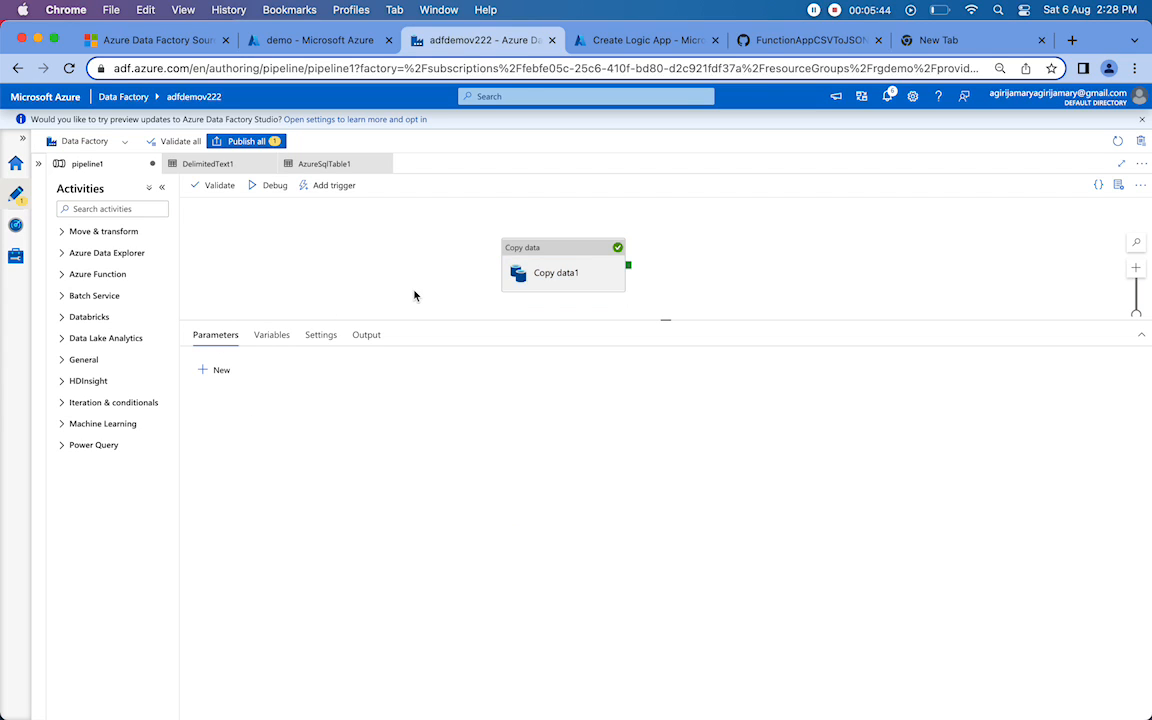
# Open the details of the Copy data1 run from the debug output and highlight the files written figure
pyautogui.click(554, 248)
pyautogui.click(762, 275)
pyautogui.click(365, 335)
pyautogui.click(317, 414)
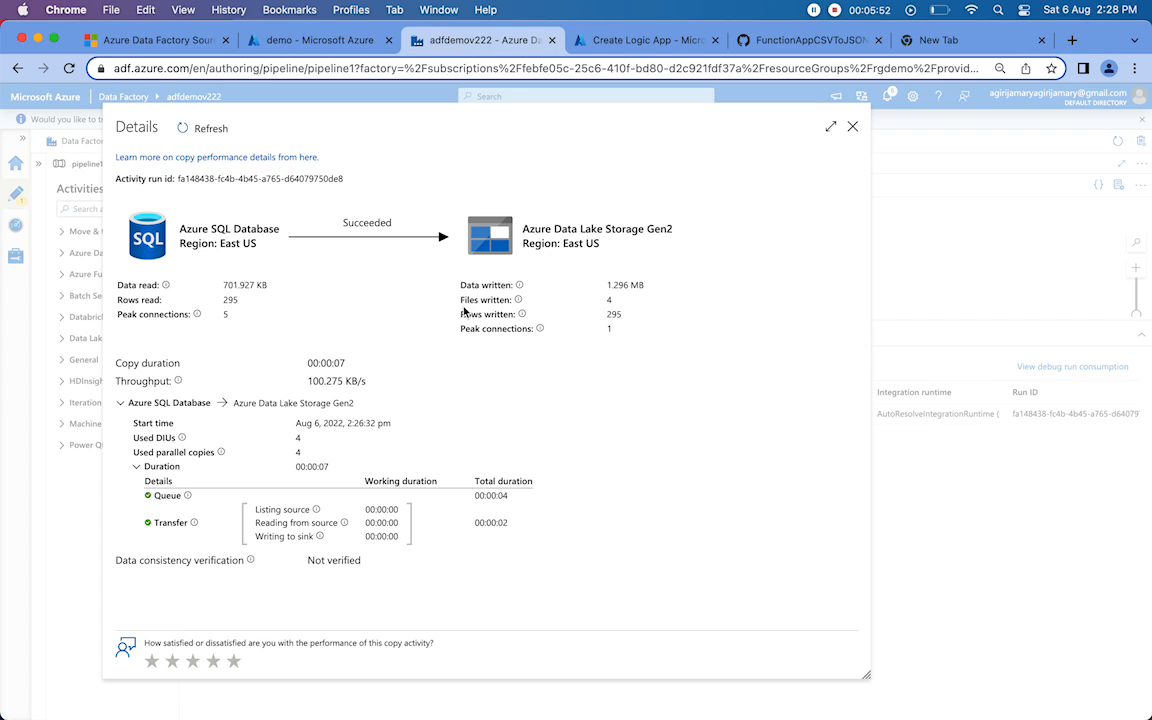
pyautogui.moveTo(461, 300); pyautogui.dragTo(622, 308)
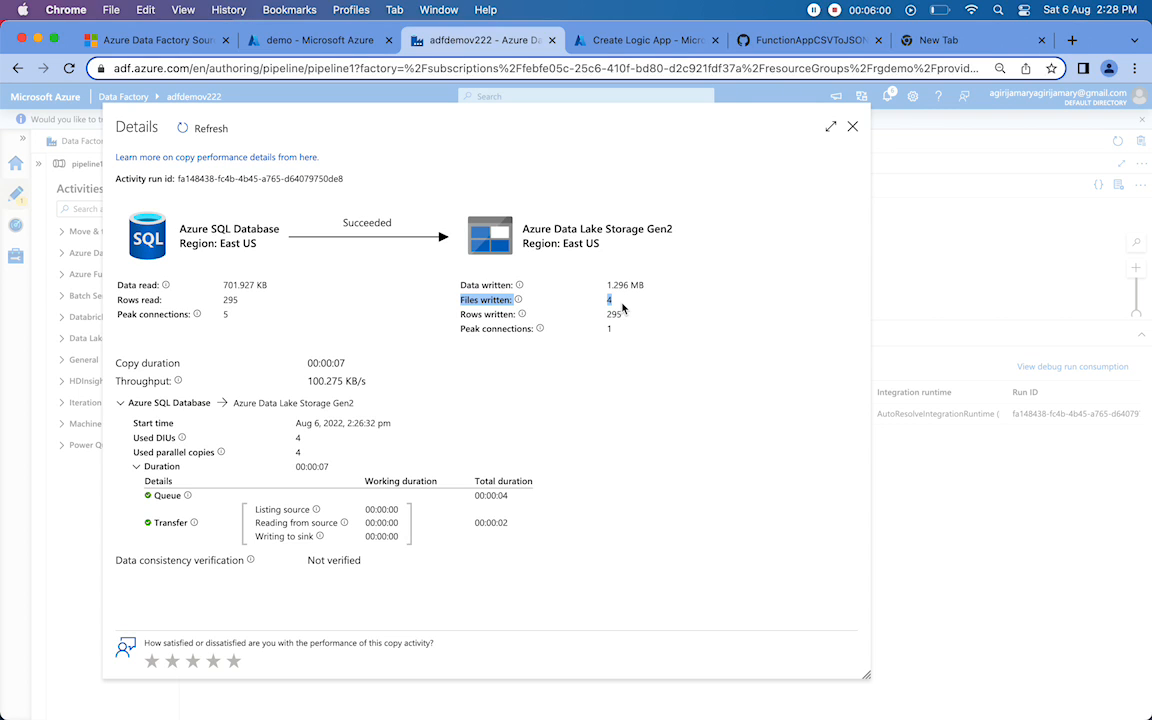
# Check the files written to the demo storage container, then return to Data Factory and close the run details
pyautogui.click(372, 40)
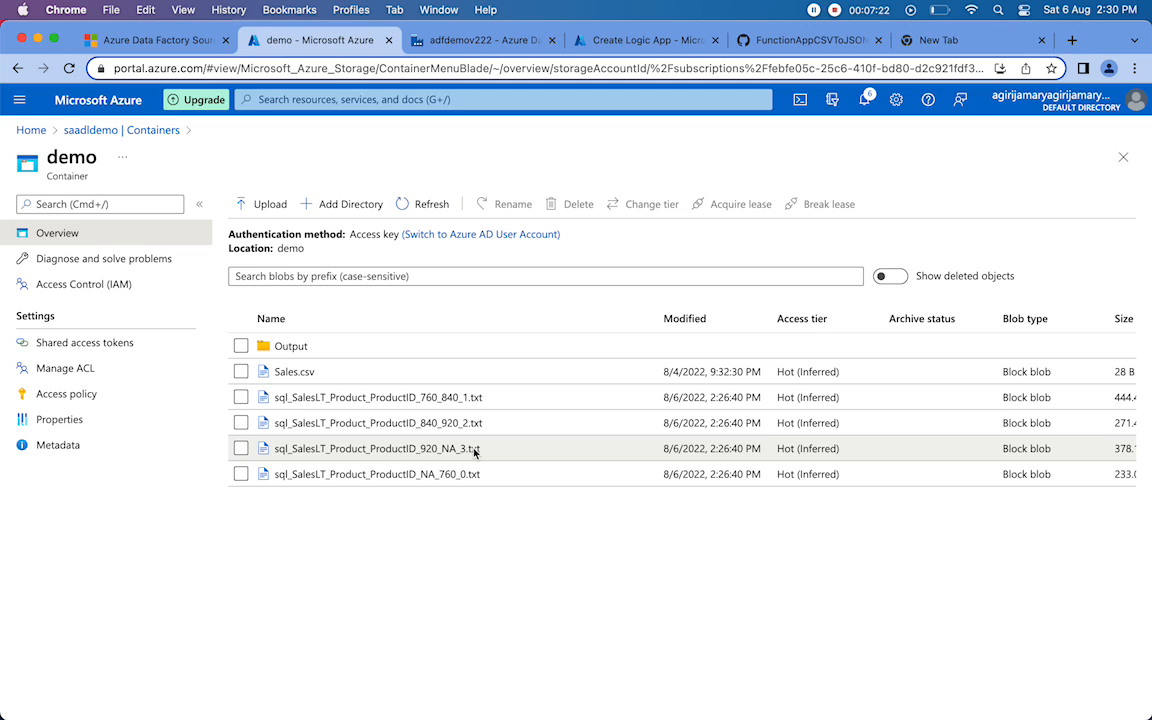
pyautogui.click(474, 41)
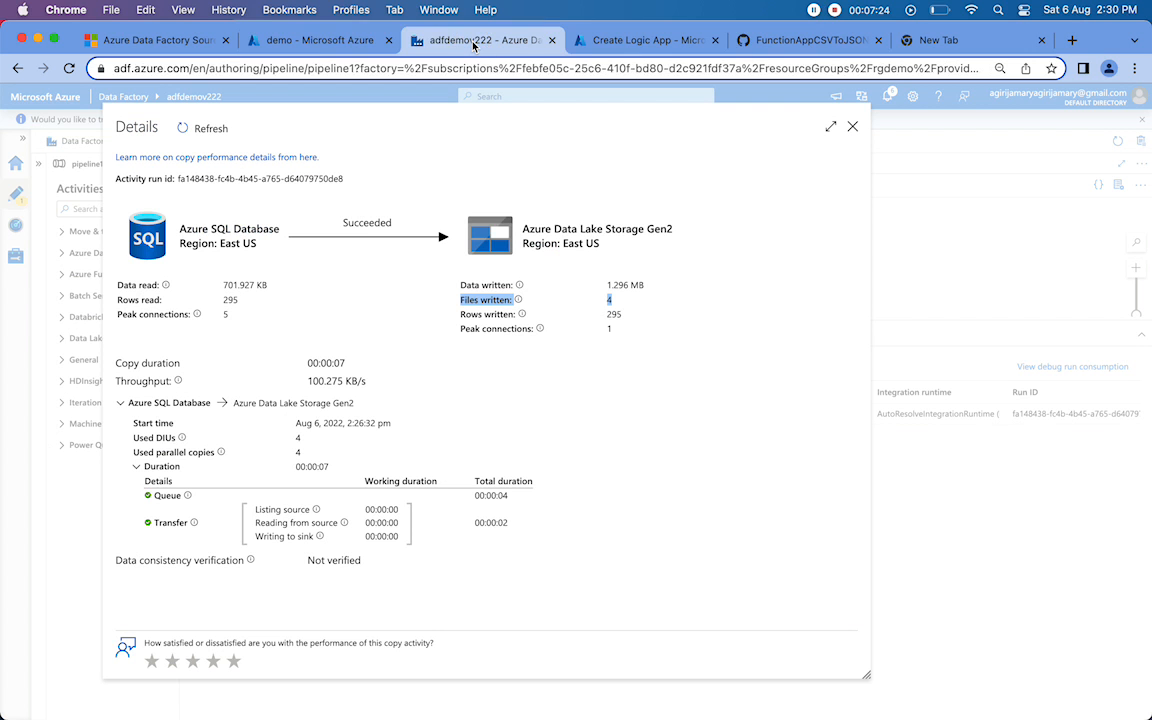
pyautogui.click(852, 126)
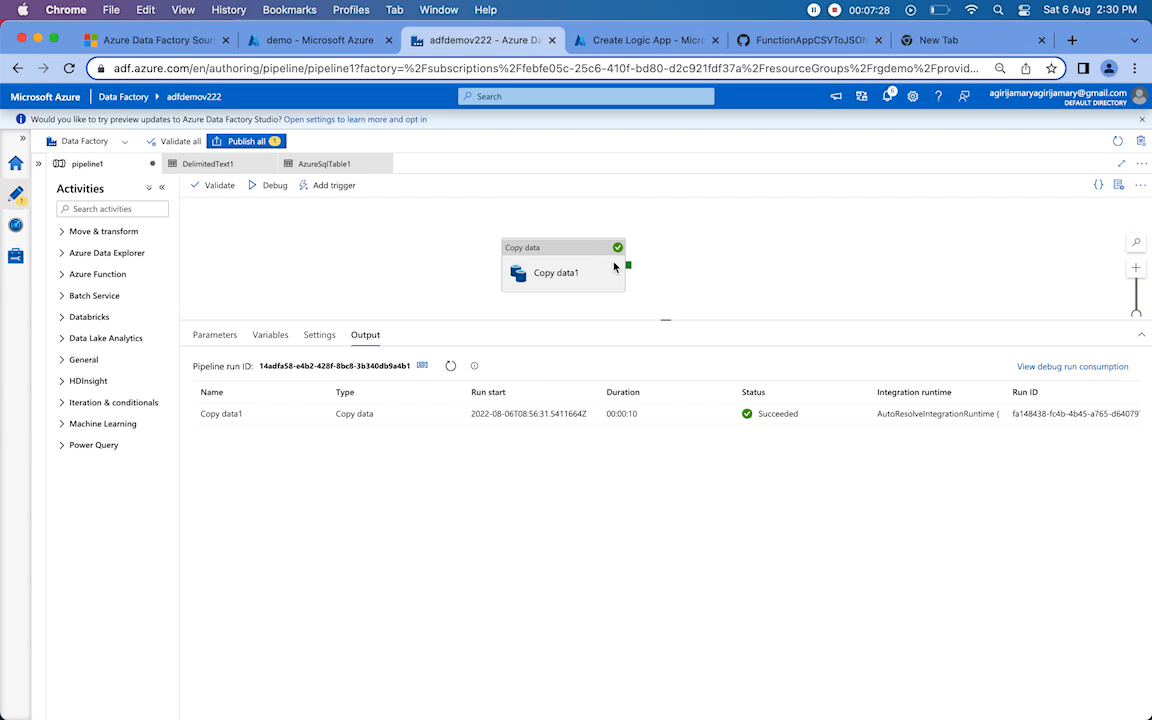
# Set the degree of copy parallelism of Copy data1 to 20 and start a debug run of the pipeline
pyautogui.click(571, 266)
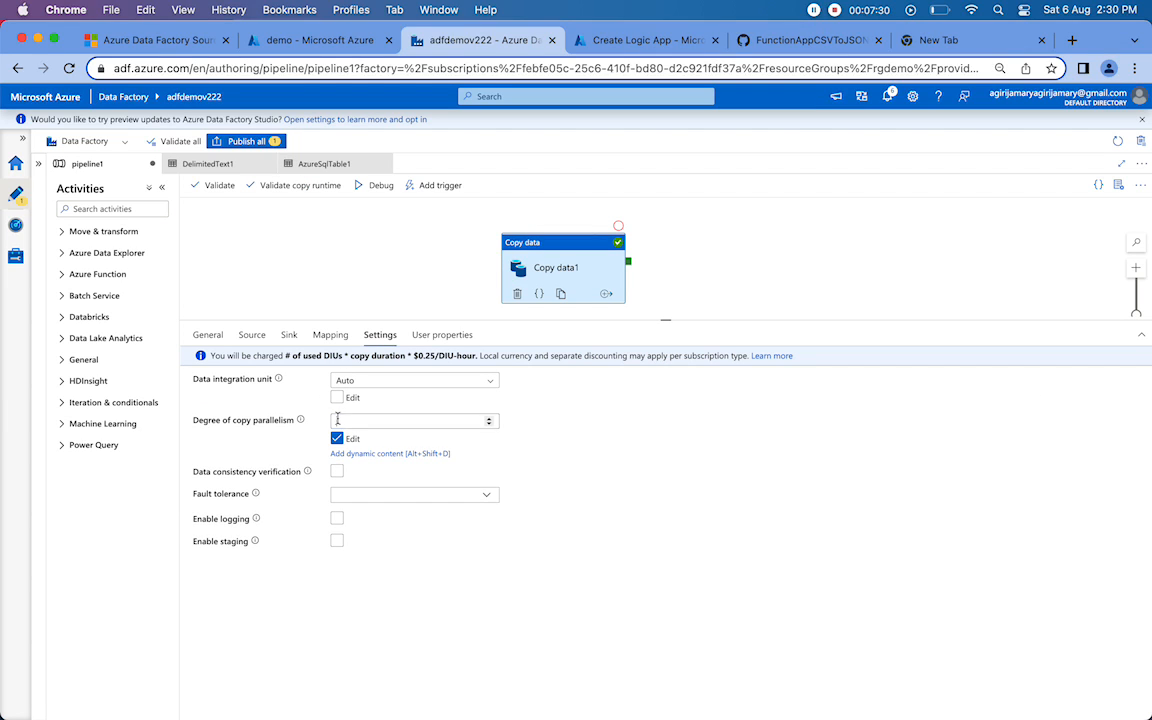
pyautogui.click(337, 420)
pyautogui.write('10')
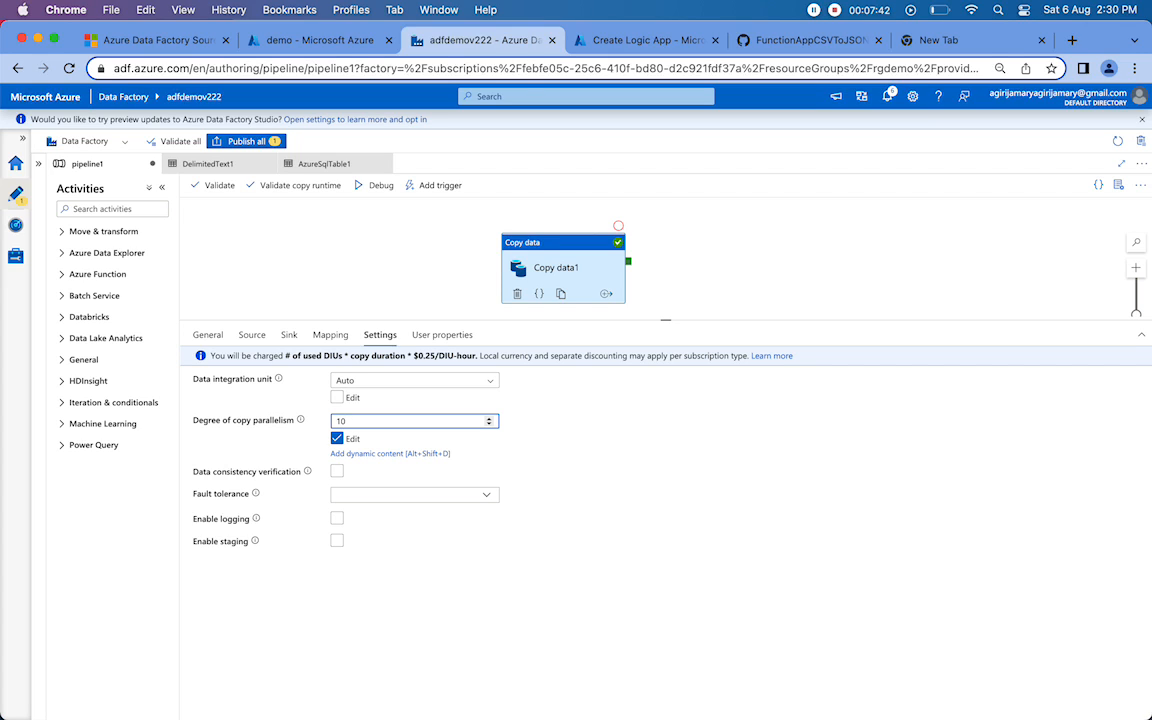
pyautogui.press('BackSpace')
pyautogui.press('BackSpace')
pyautogui.write('20')
pyautogui.click(360, 240)
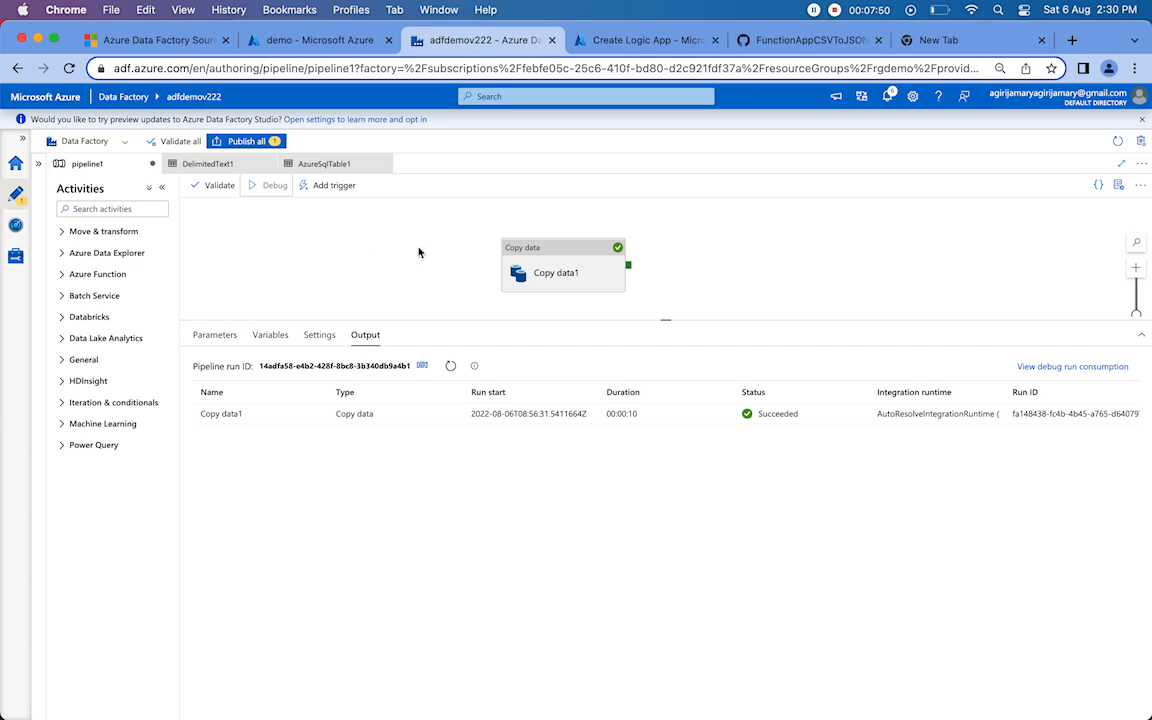
# Recheck the degree of copy parallelism of Copy data1, then return to the pipeline's debug run output
pyautogui.click(319, 335)
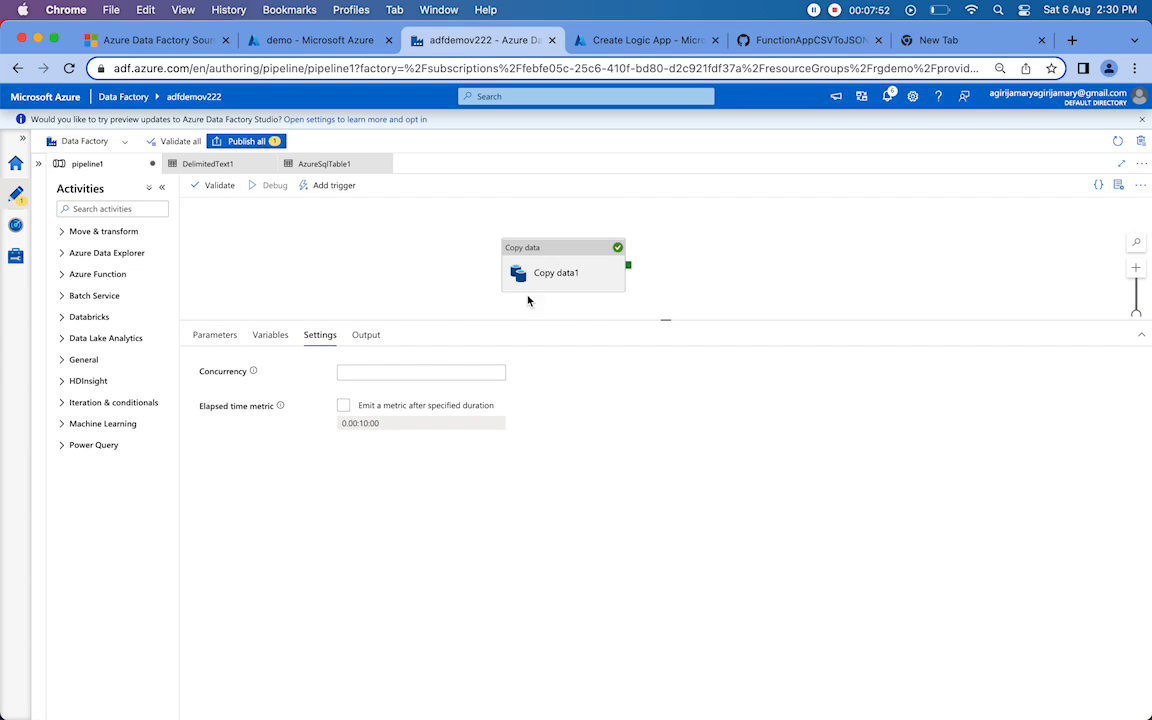
pyautogui.click(518, 270)
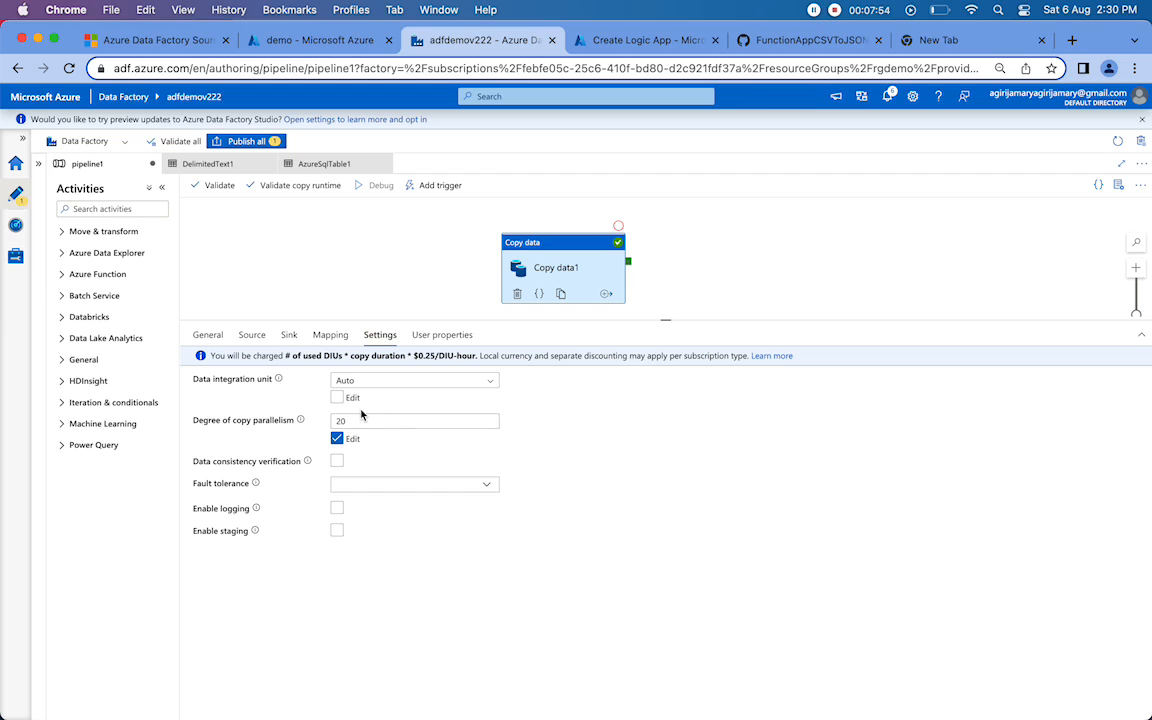
pyautogui.click(374, 263)
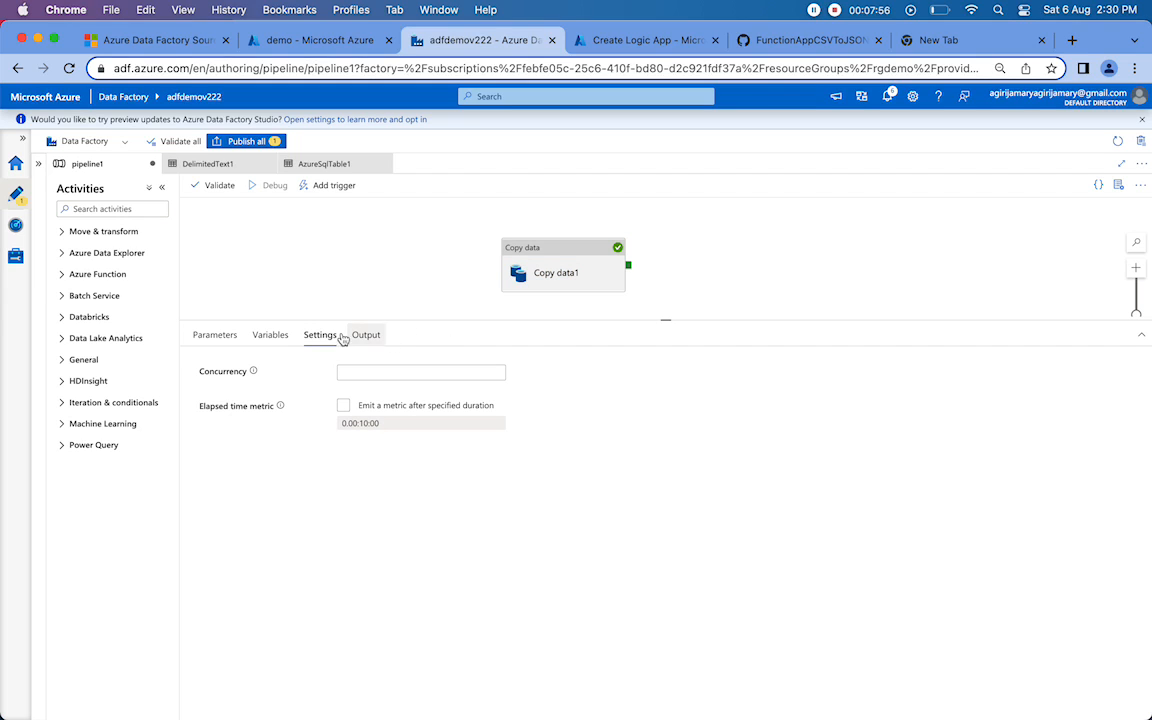
pyautogui.click(215, 335)
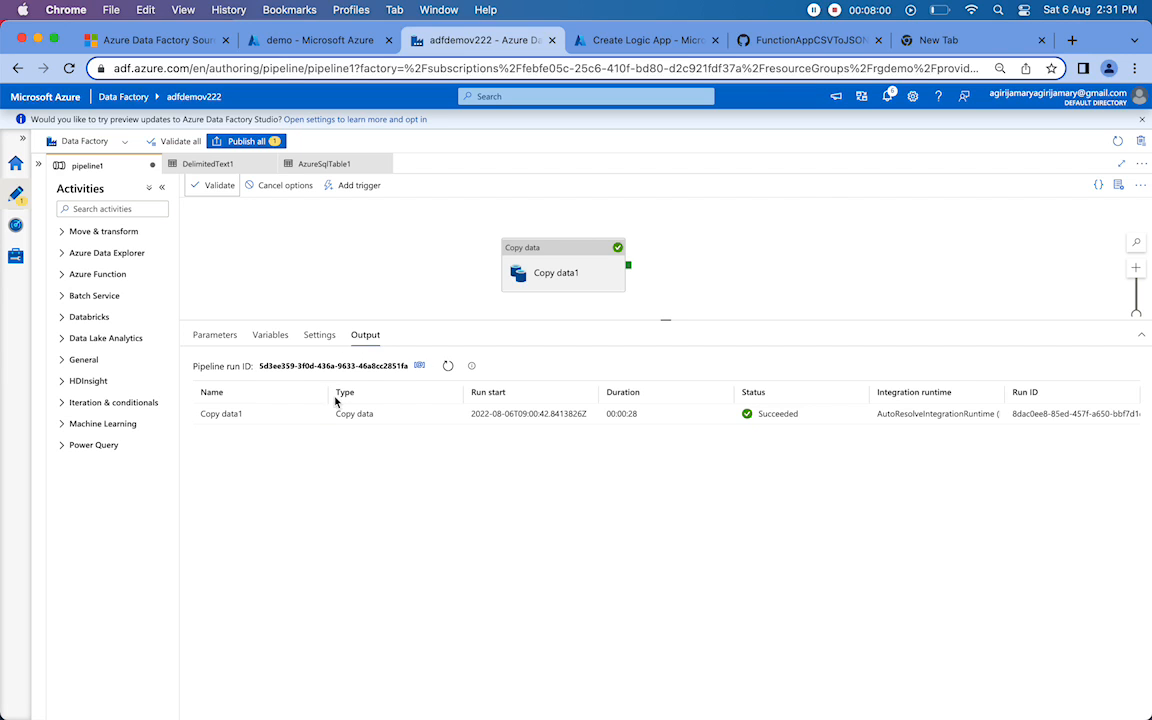
# Inspect the files written figure in the new Copy data1 run's details, then close the details
pyautogui.click(318, 414)
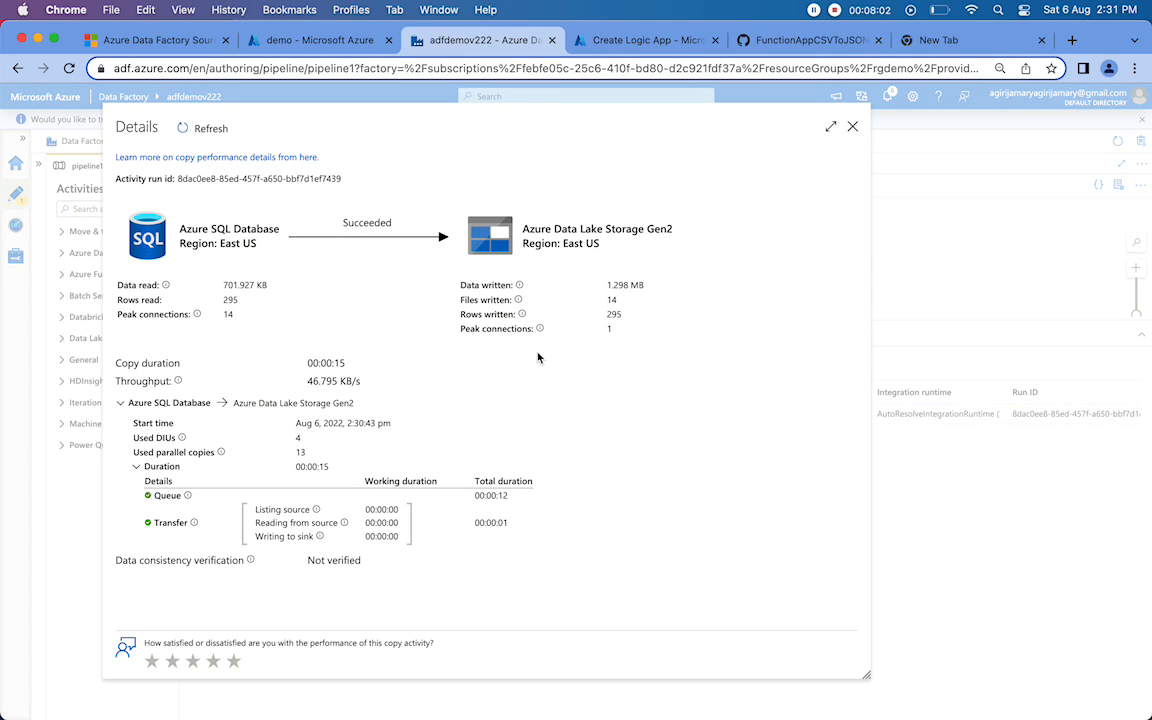
pyautogui.doubleClick(613, 298)
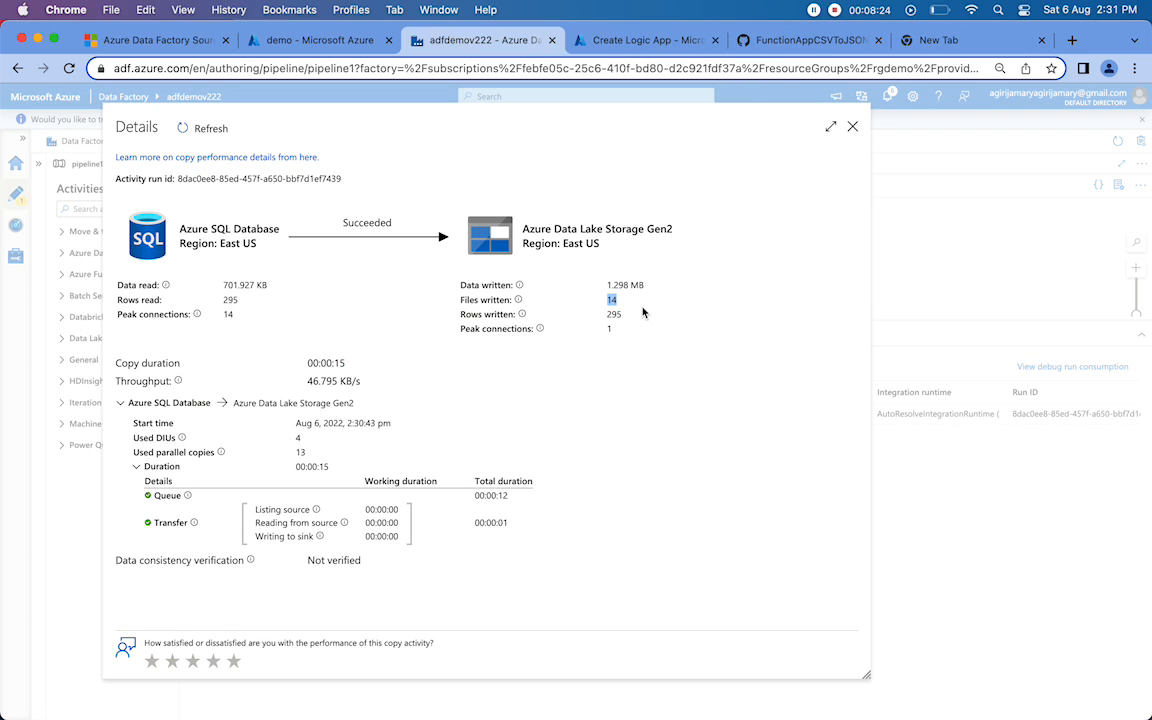
pyautogui.click(852, 126)
# Highlight the degree of copy parallelism value of Copy data1, then go back to the pipeline-level output
pyautogui.click(567, 273)
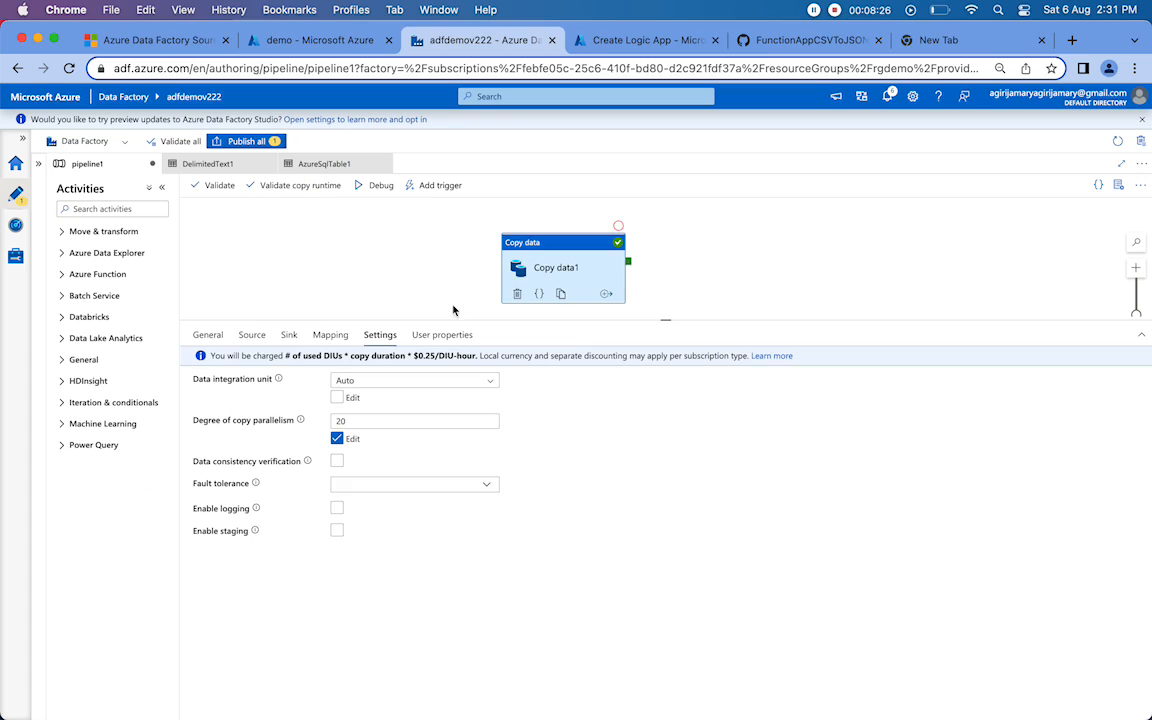
pyautogui.click(341, 421)
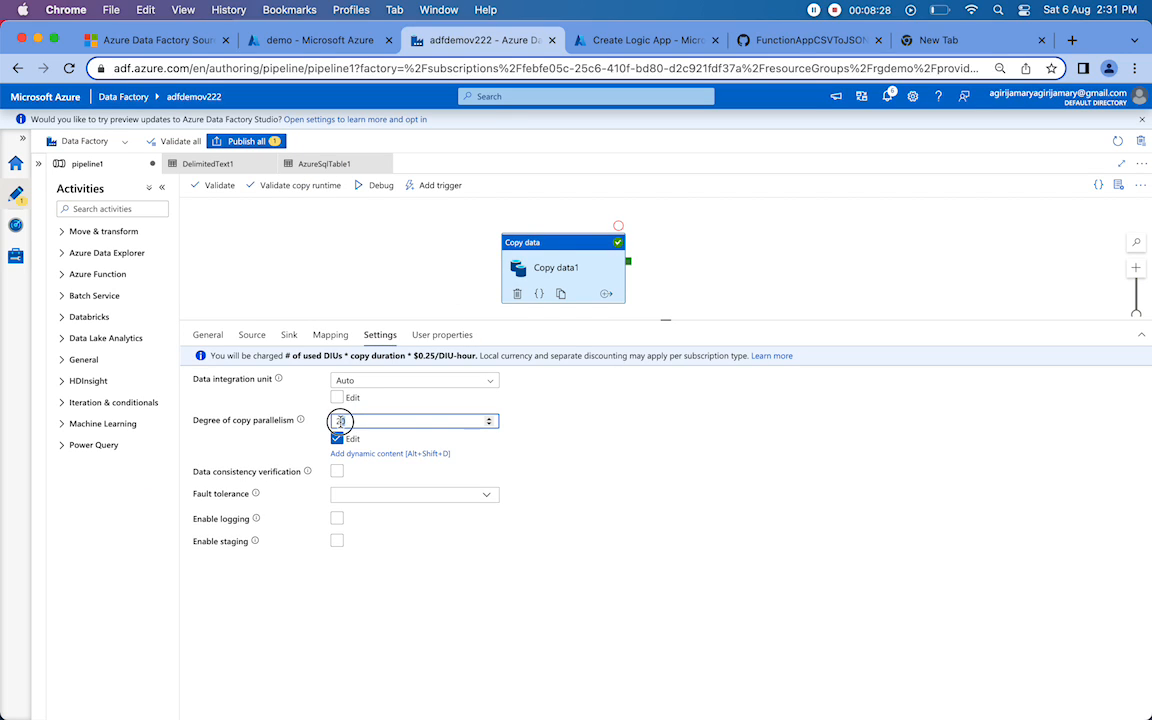
pyautogui.click(403, 256)
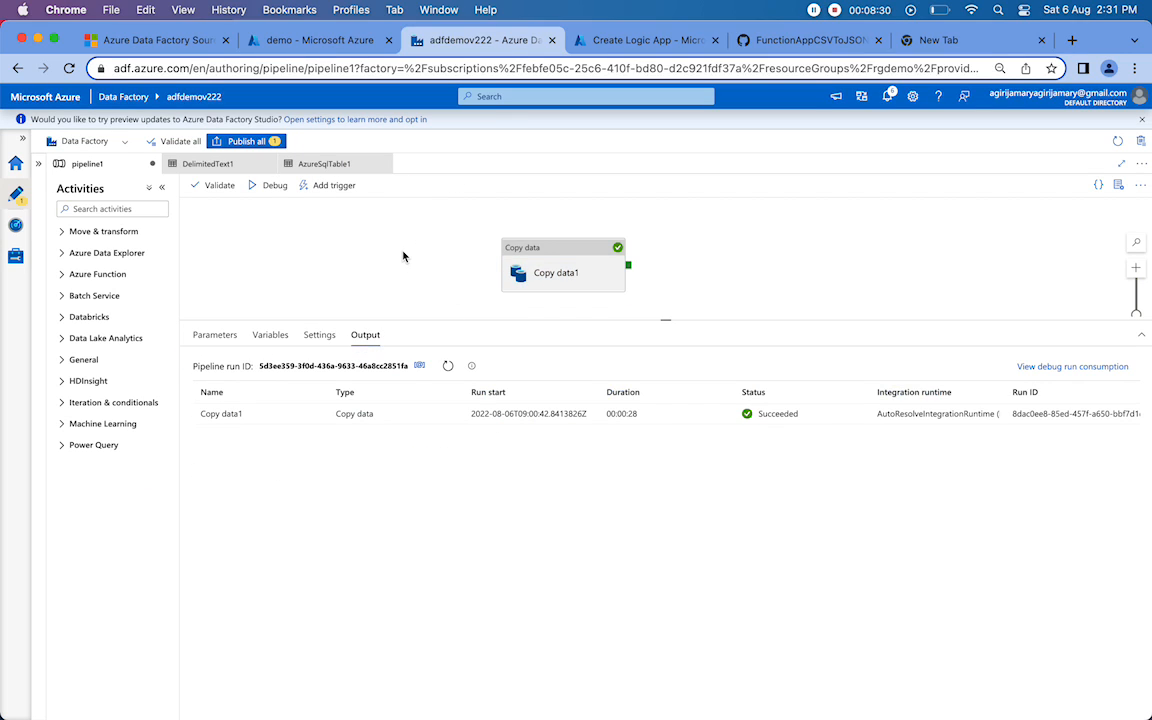